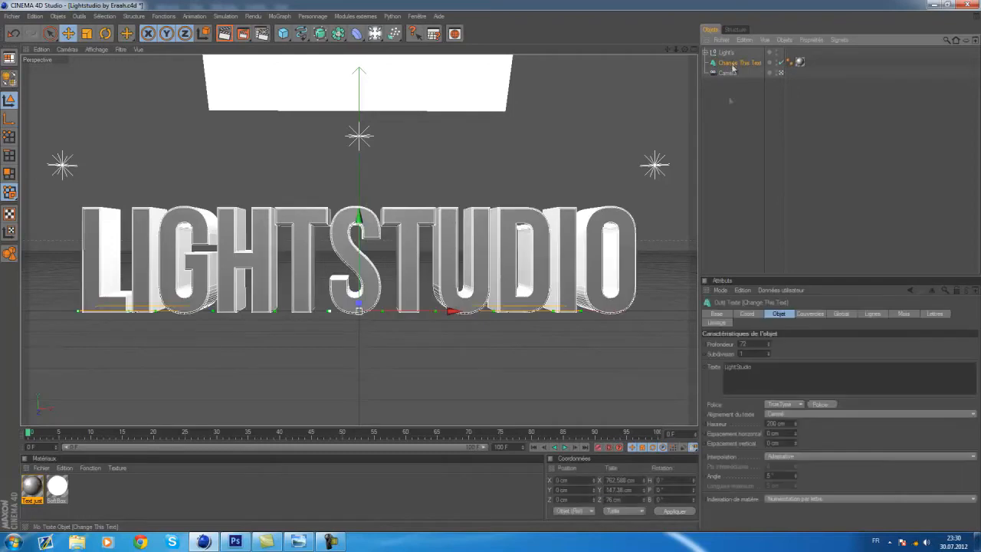
# - Change the 3D text to SIMPLICITY and confirm Bebas Neue in Normal style as its font
pyautogui.click(782, 368)
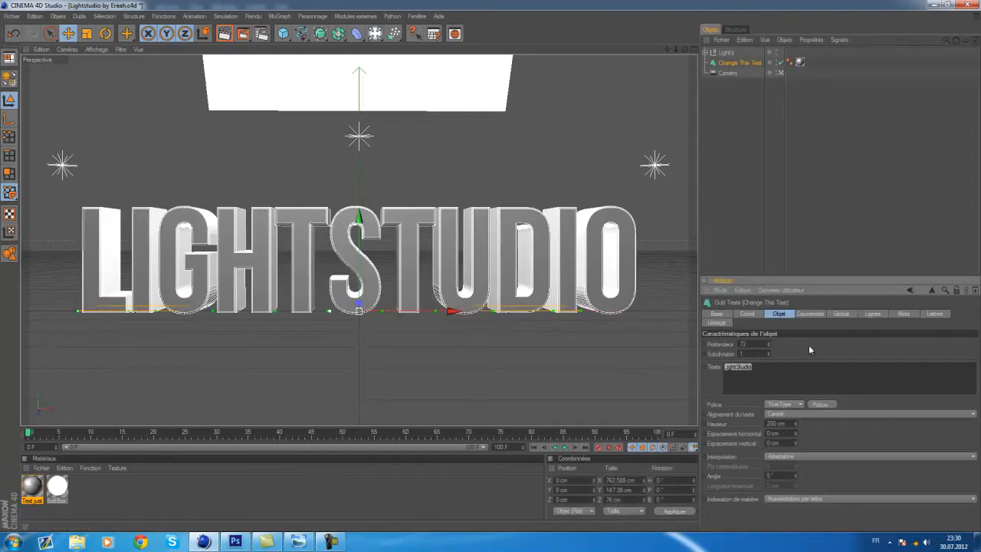
pyautogui.write('SIMPLICITY')
pyautogui.click(804, 347)
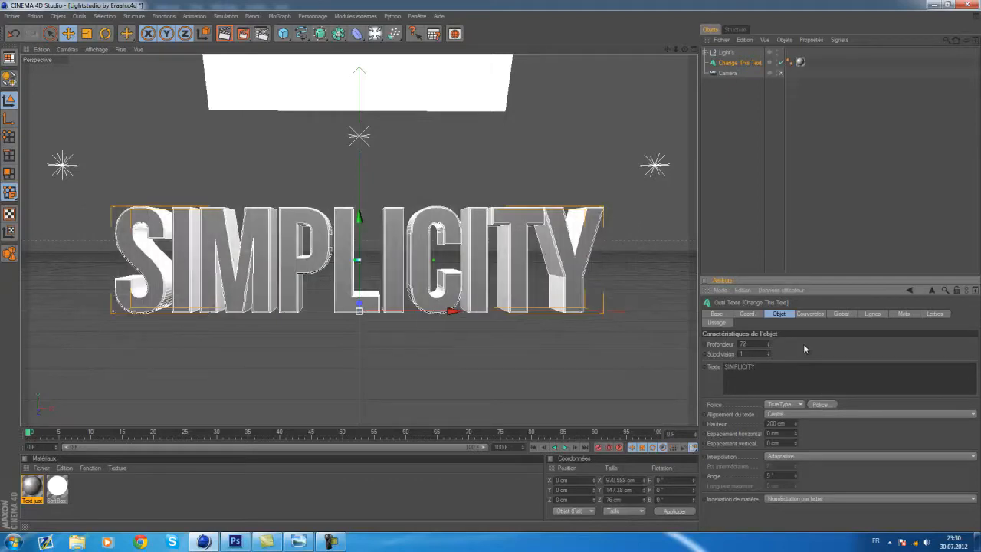
pyautogui.doubleClick(790, 370)
pyautogui.click(820, 404)
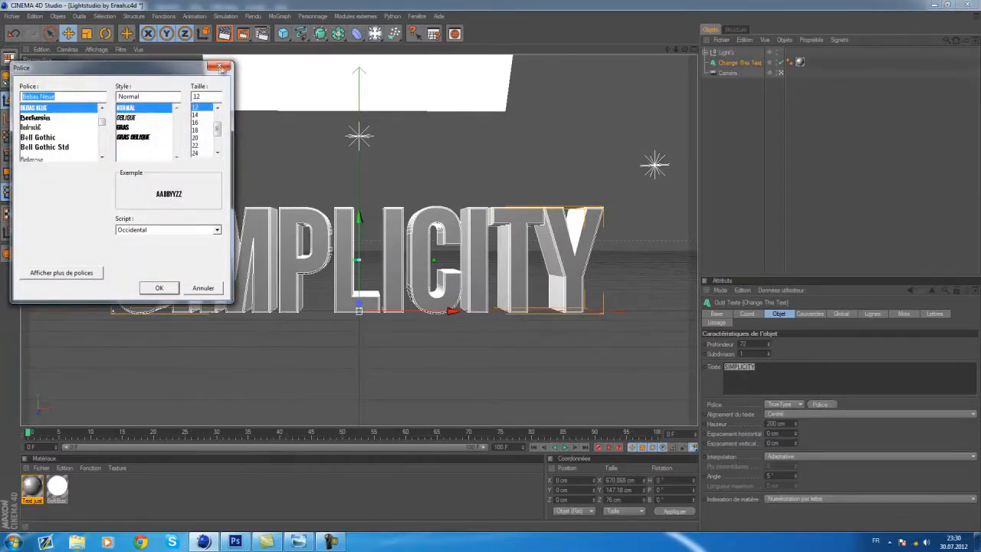
pyautogui.click(158, 289)
pyautogui.click(775, 371)
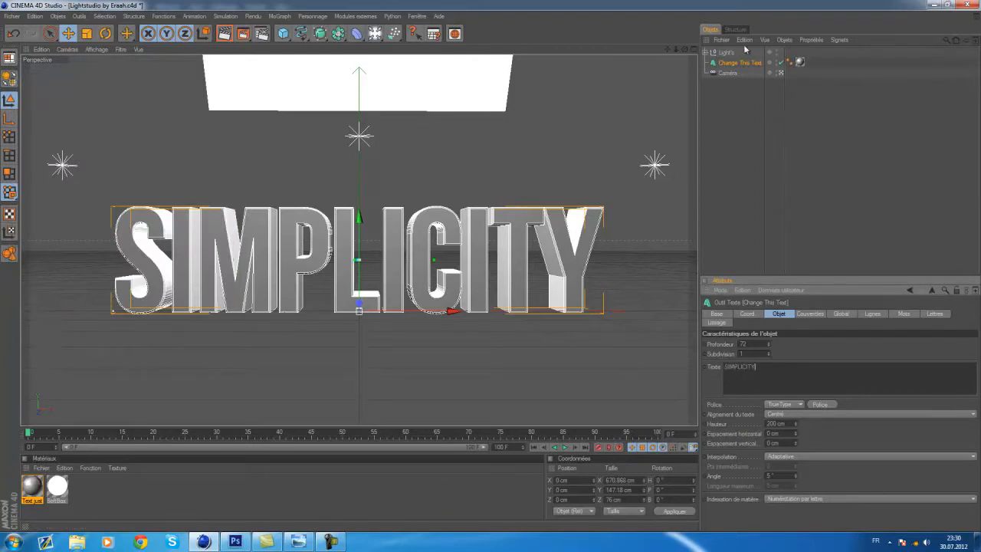
# - Break the SIMPLICITY text object into fragments with the Thrausi plugin, using the Random mode
pyautogui.click(733, 66)
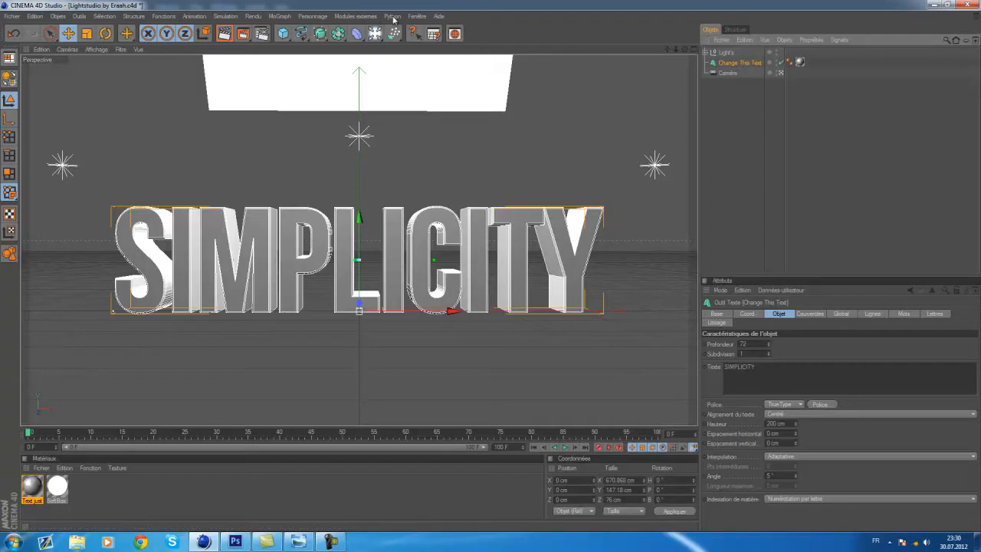
pyautogui.click(357, 16)
pyautogui.moveTo(362, 34)
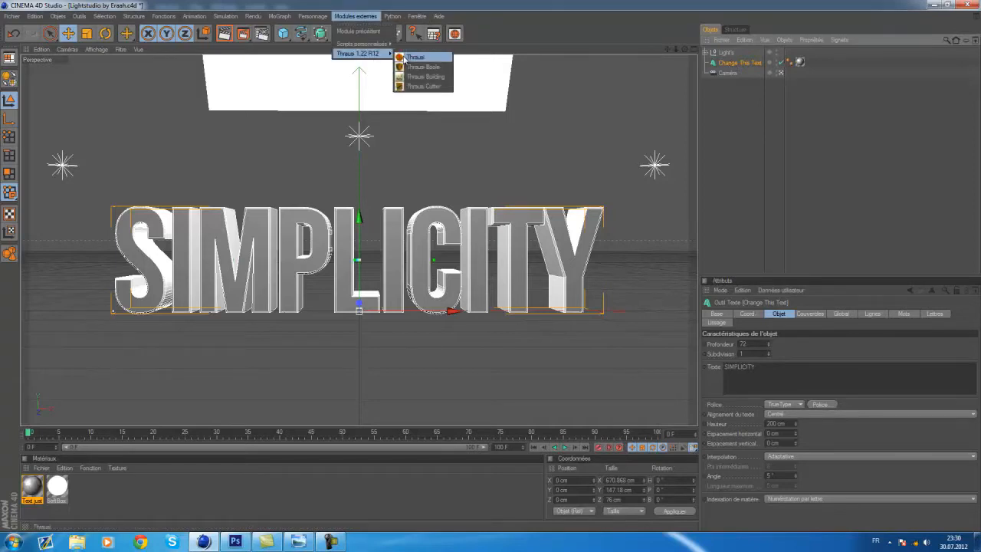
pyautogui.click(407, 61)
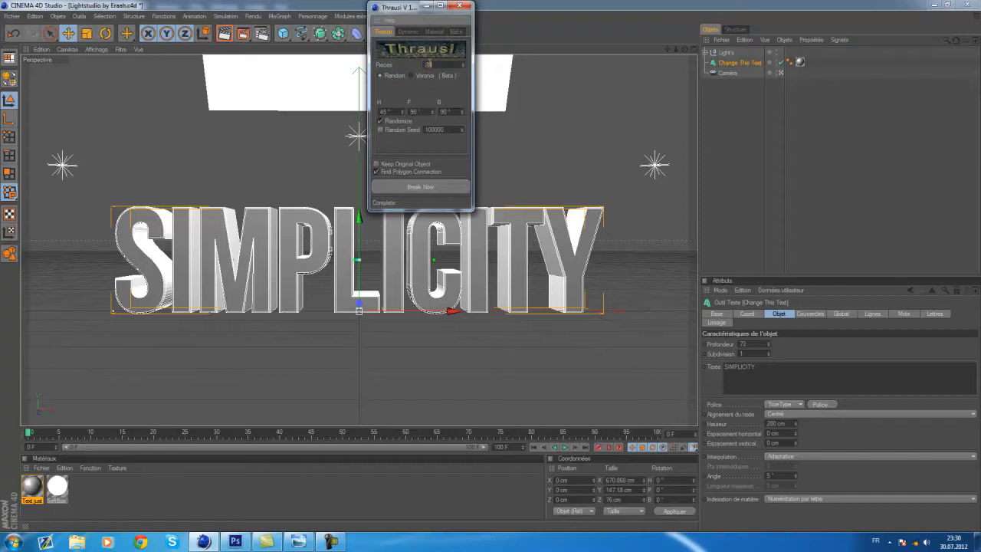
pyautogui.click(433, 186)
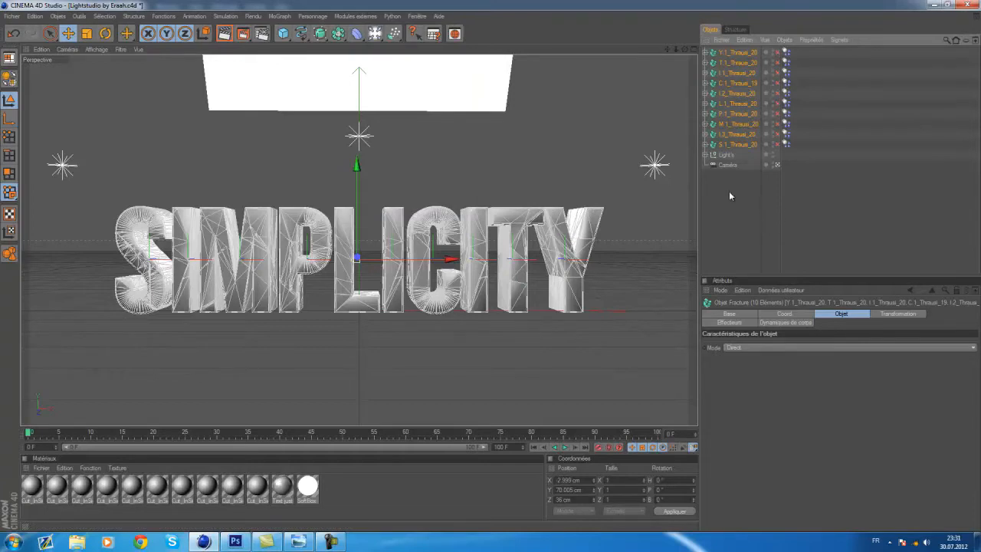
# - Set the render output to save over the existing TutoCel PNG in the Texte folder
pyautogui.click(261, 35)
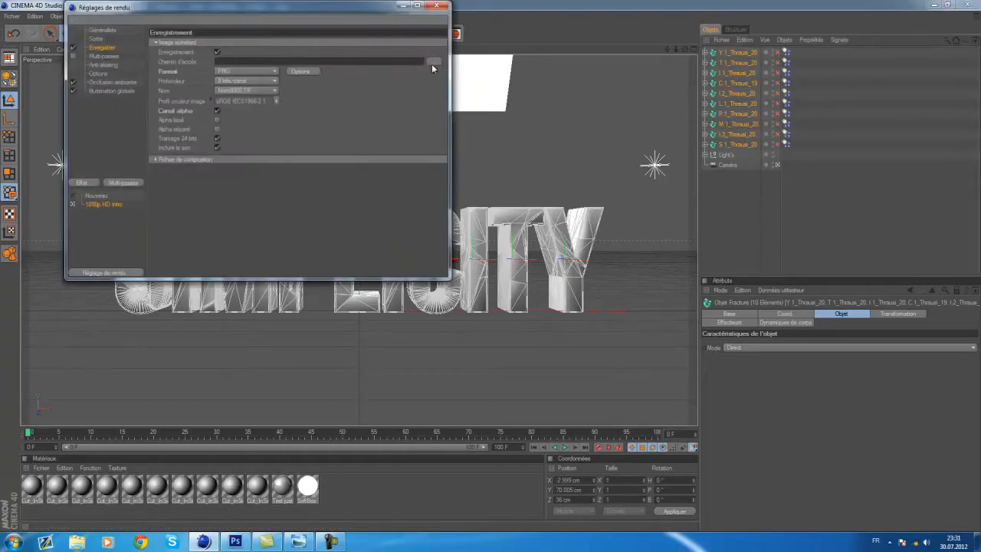
pyautogui.click(433, 63)
pyautogui.click(327, 153)
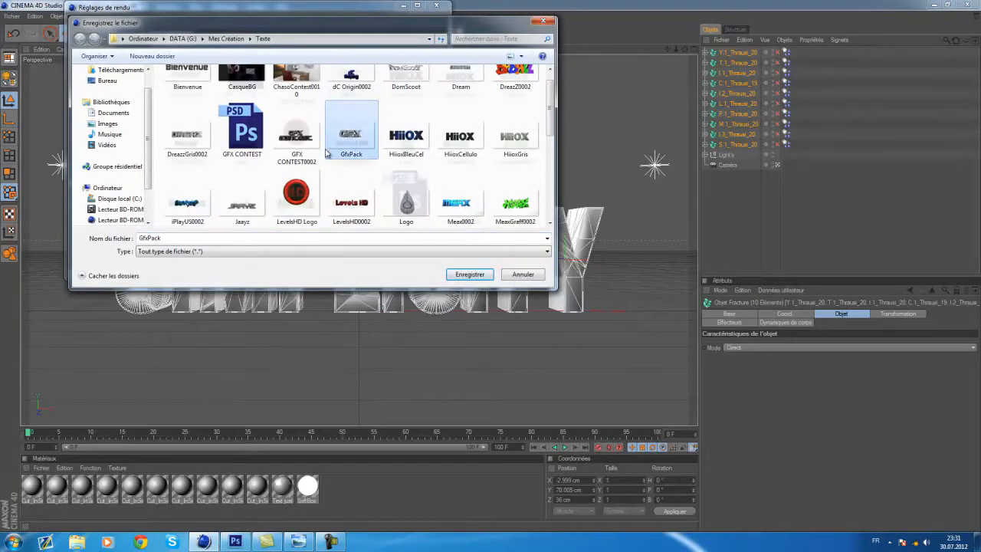
pyautogui.scroll(-3, 328, 153)
pyautogui.click(405, 205)
pyautogui.click(464, 275)
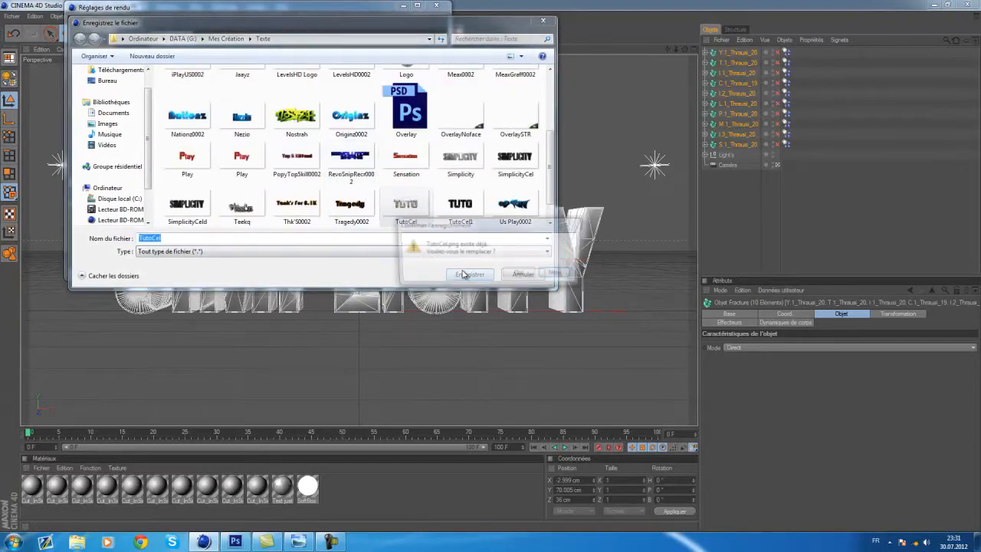
pyautogui.click(523, 276)
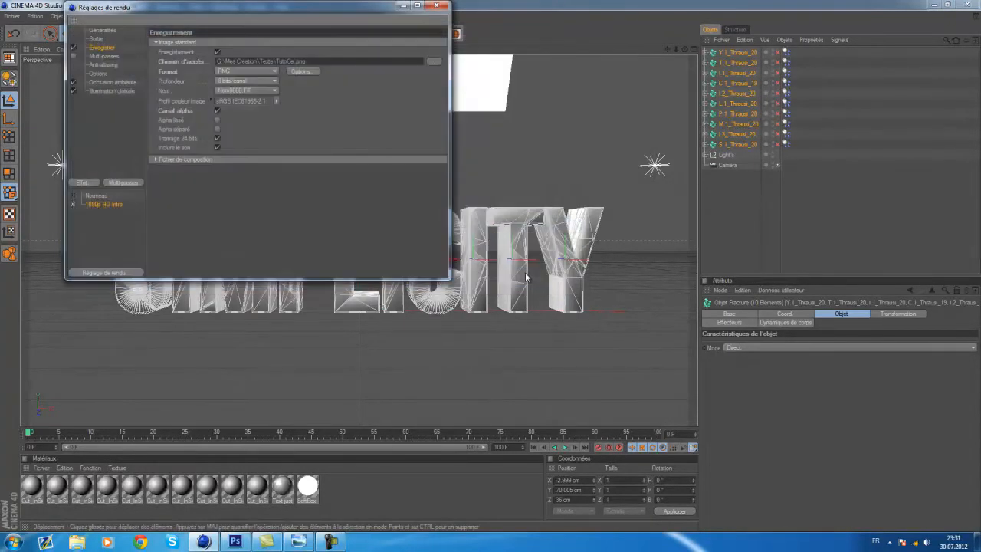
pyautogui.click(437, 7)
# - Render the fractured text to the picture viewer, overwriting TutoCel.png, and minimise the viewer
pyautogui.click(242, 31)
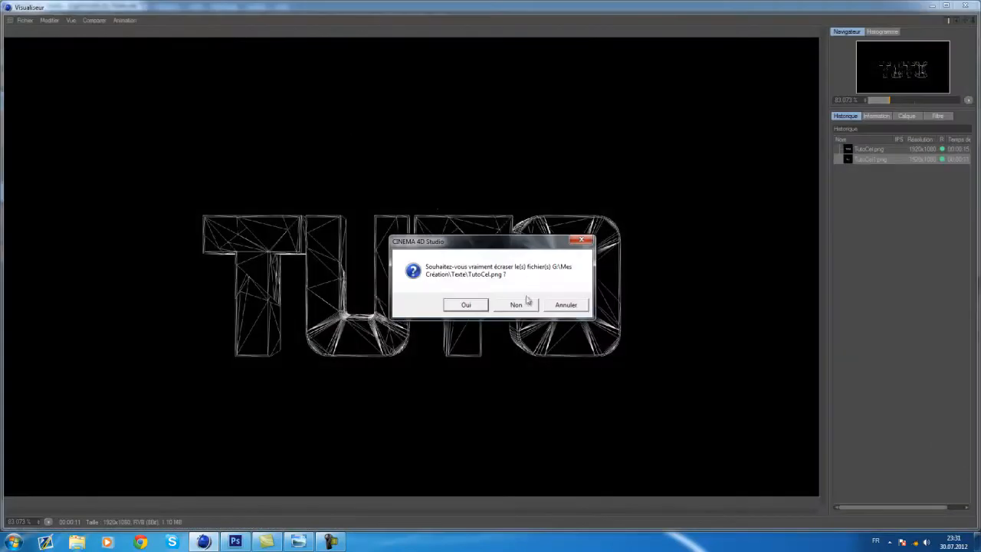
pyautogui.click(466, 305)
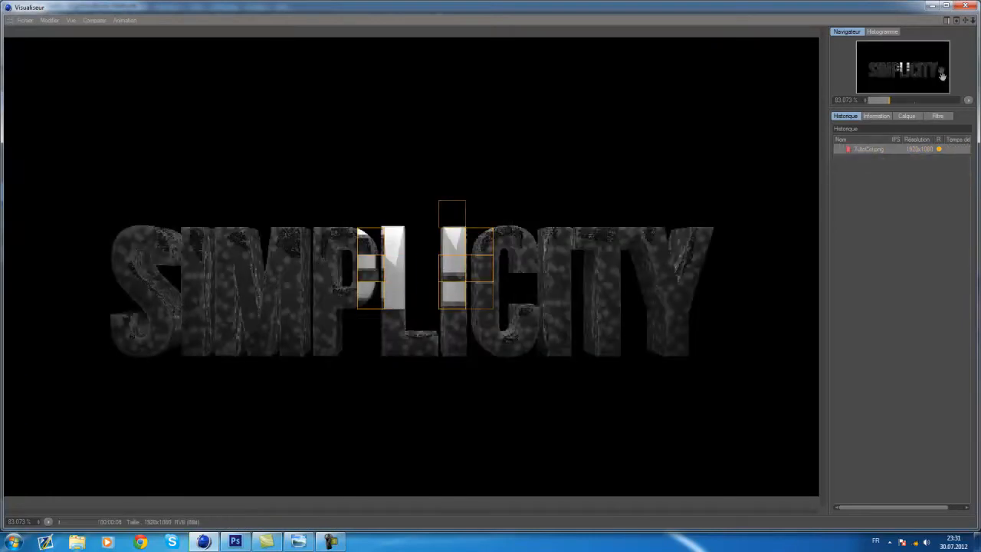
pyautogui.click(932, 6)
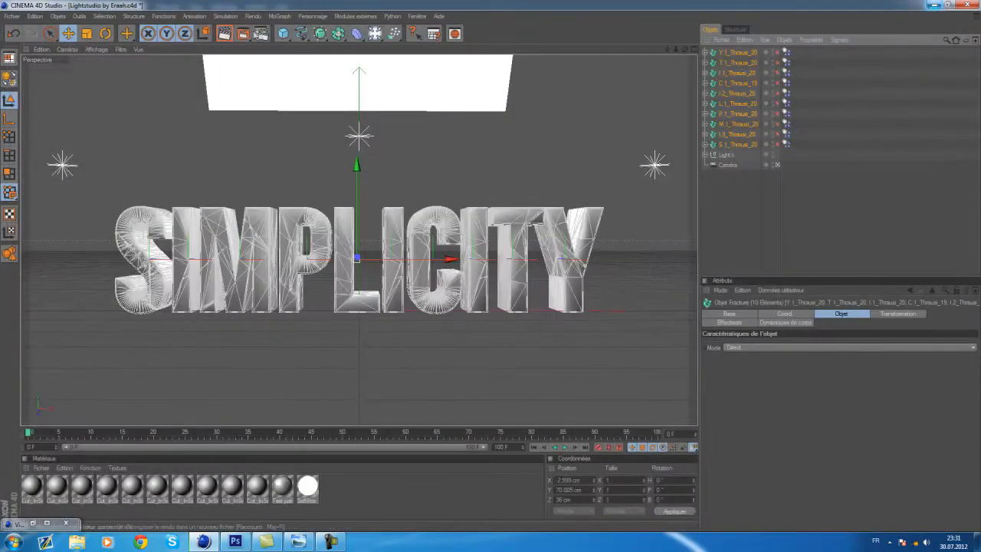
# - Add the Cel Renderer (Rendu cellulo) effect to the render settings with a black background and white edges
pyautogui.click(262, 33)
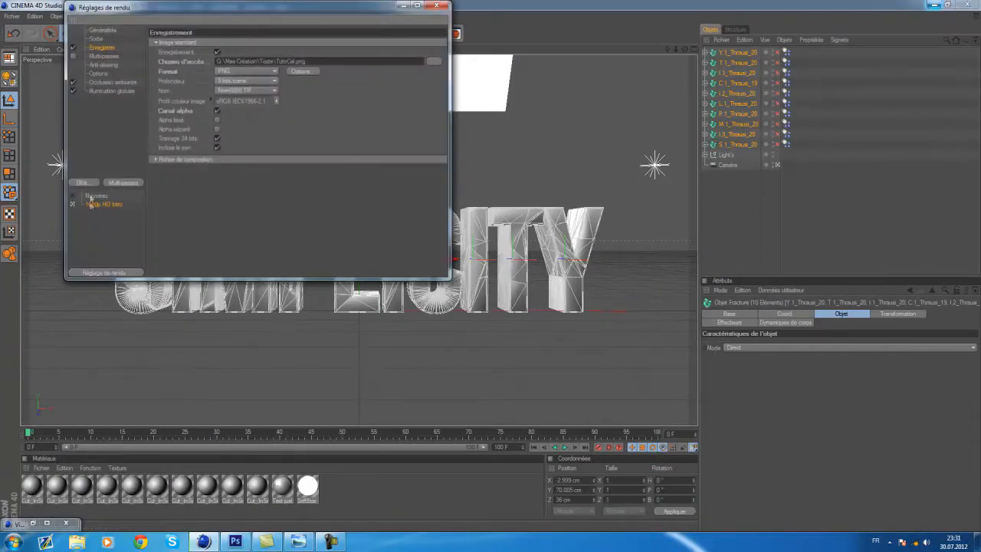
pyautogui.click(85, 184)
pyautogui.click(135, 380)
pyautogui.click(217, 88)
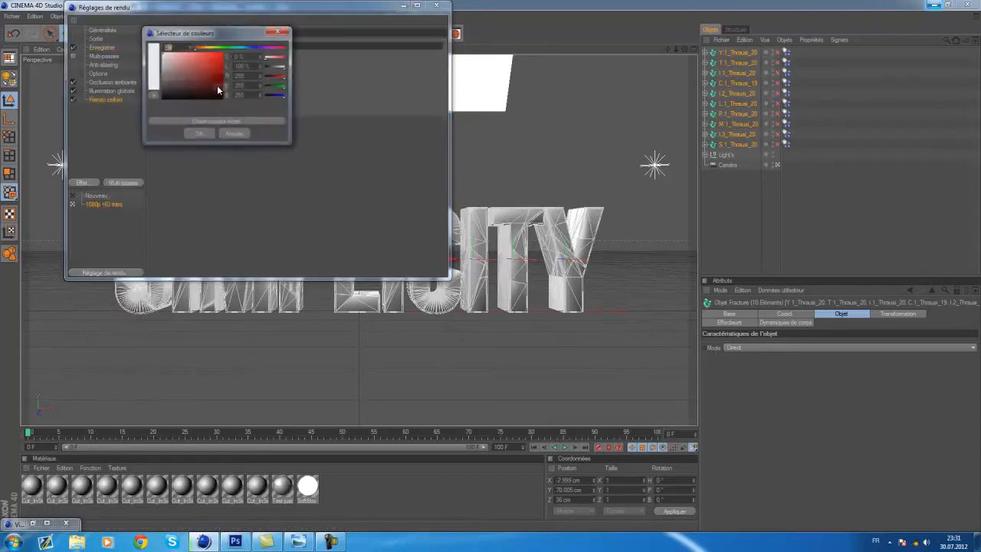
pyautogui.click(194, 135)
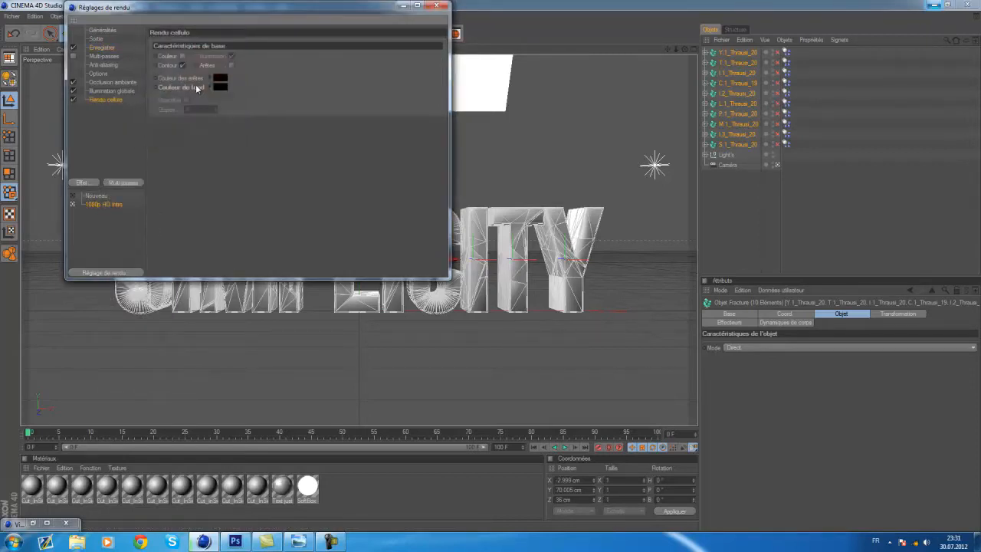
pyautogui.click(221, 77)
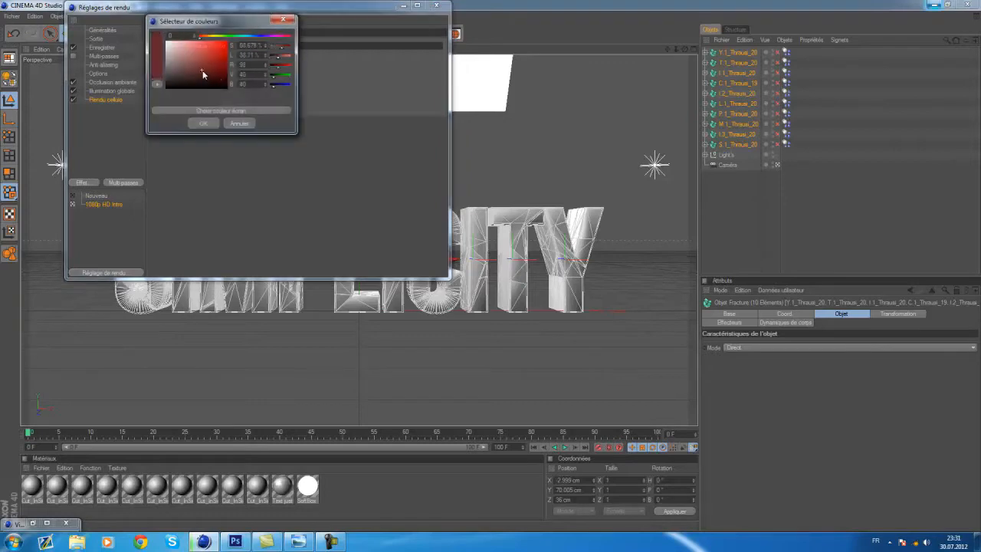
pyautogui.click(204, 124)
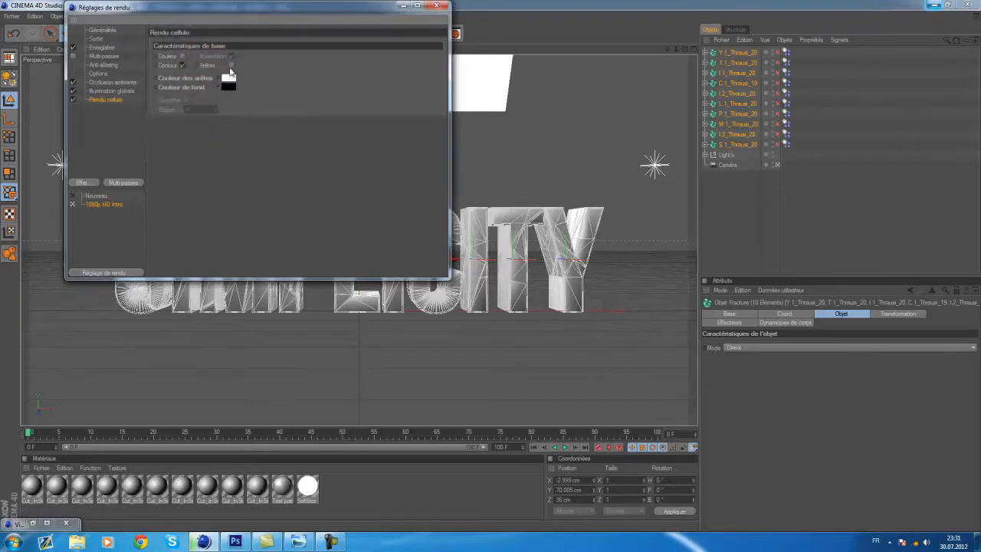
pyautogui.click(434, 7)
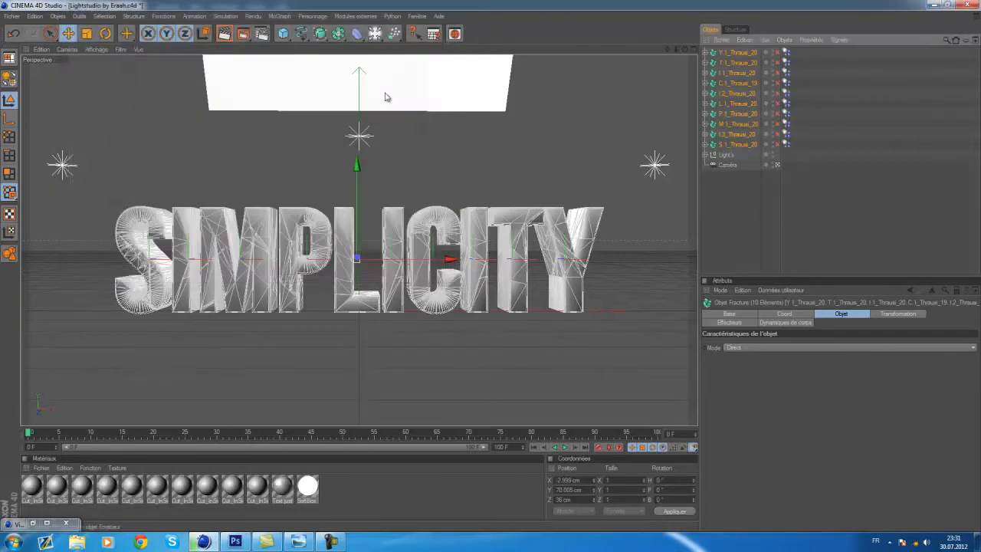
# - Review the finished SIMPLICITY artwork in Windows Photo Viewer and the rendered text in the Cinema 4D picture viewer
pyautogui.hotkey('shift', 'r')
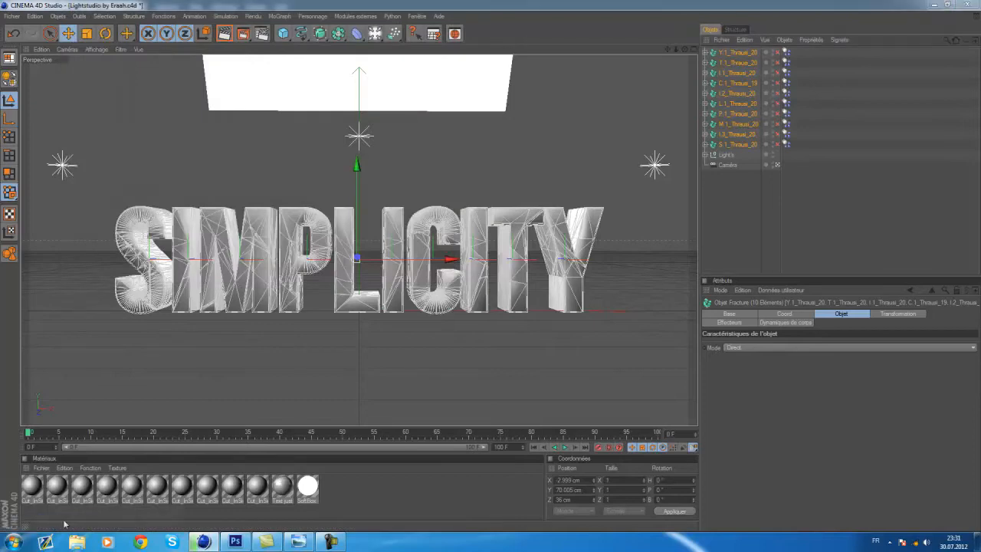
pyautogui.click(933, 5)
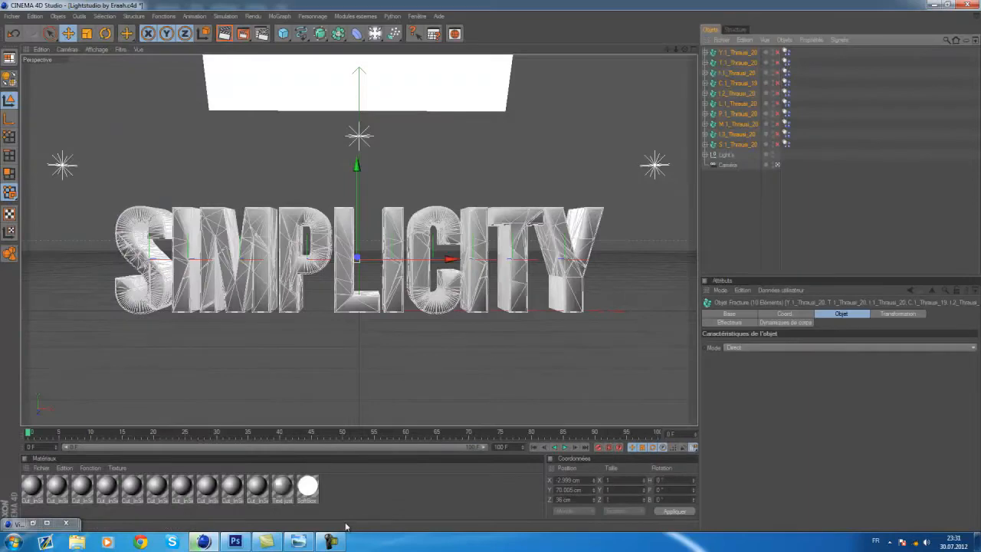
pyautogui.click(297, 542)
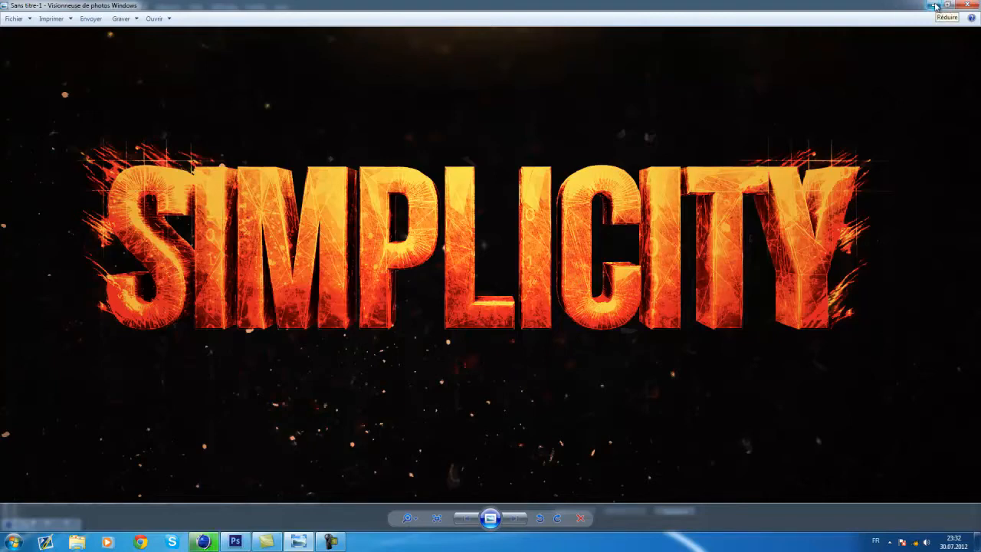
pyautogui.click(935, 6)
pyautogui.click(215, 536)
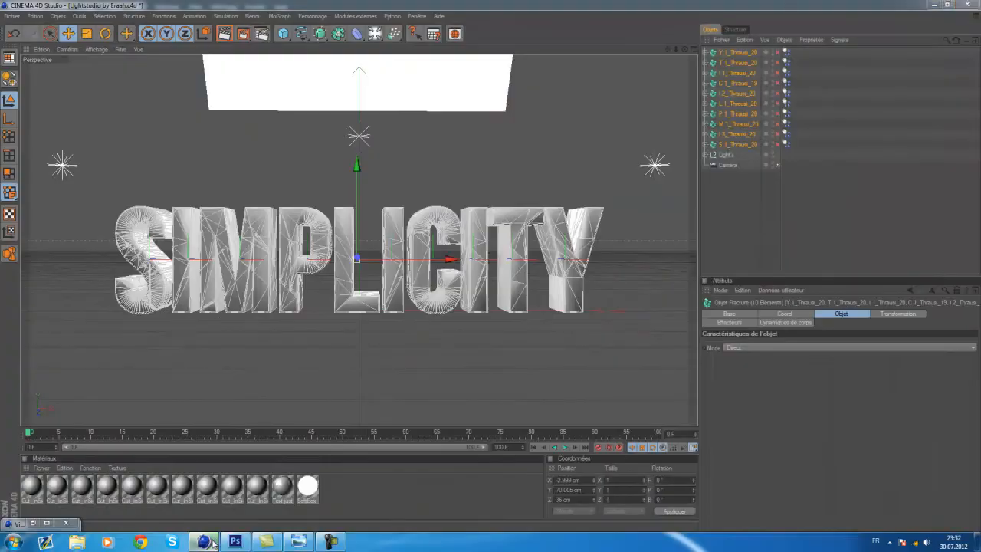
pyautogui.click(268, 517)
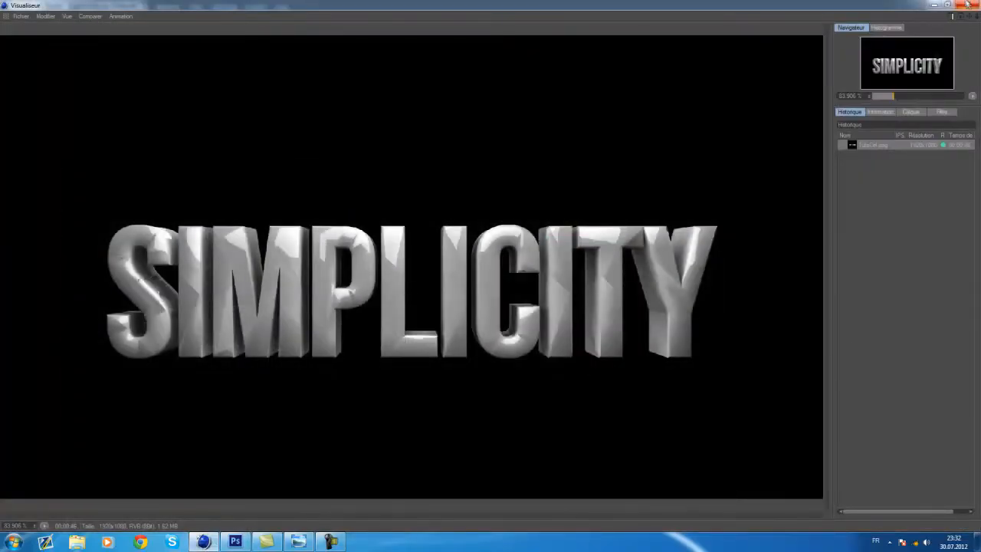
pyautogui.click(949, 6)
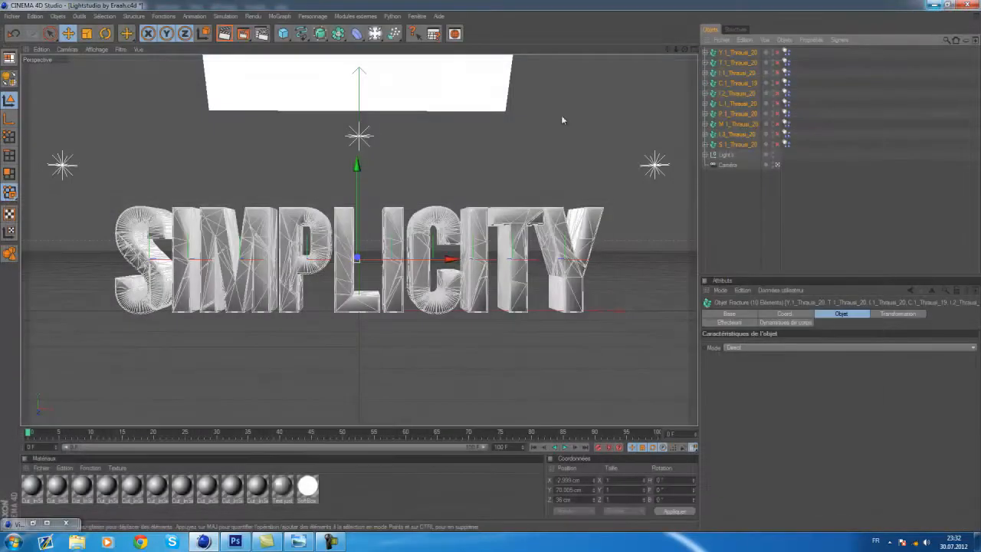
pyautogui.click(243, 34)
pyautogui.click(557, 305)
pyautogui.click(976, 5)
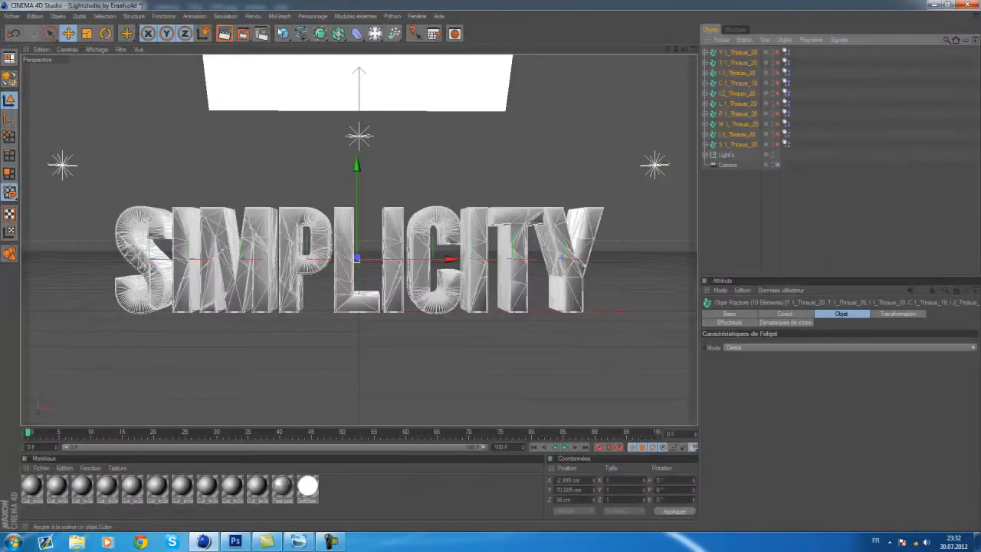
# - Change the render output file to the existing TutoCel1 PNG in the Texte folder
pyautogui.click(261, 34)
pyautogui.click(102, 48)
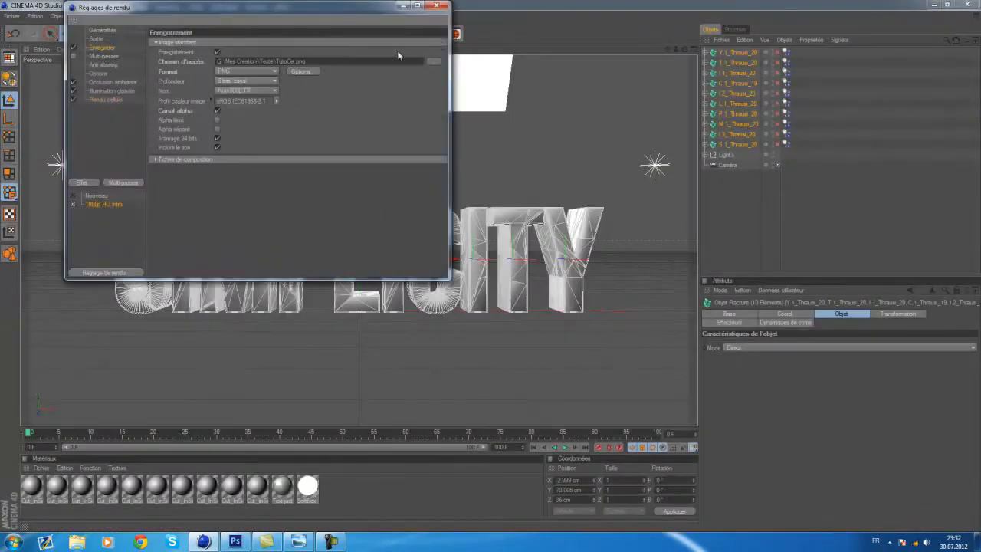
pyautogui.click(433, 62)
pyautogui.click(464, 161)
pyautogui.scroll(-5, 467, 172)
pyautogui.click(460, 157)
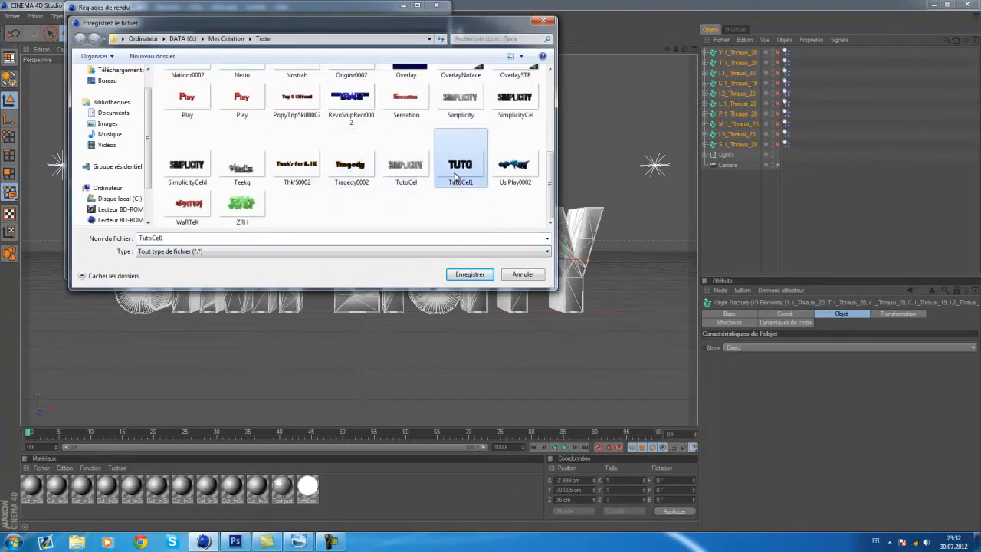
pyautogui.click(470, 275)
pyautogui.click(513, 280)
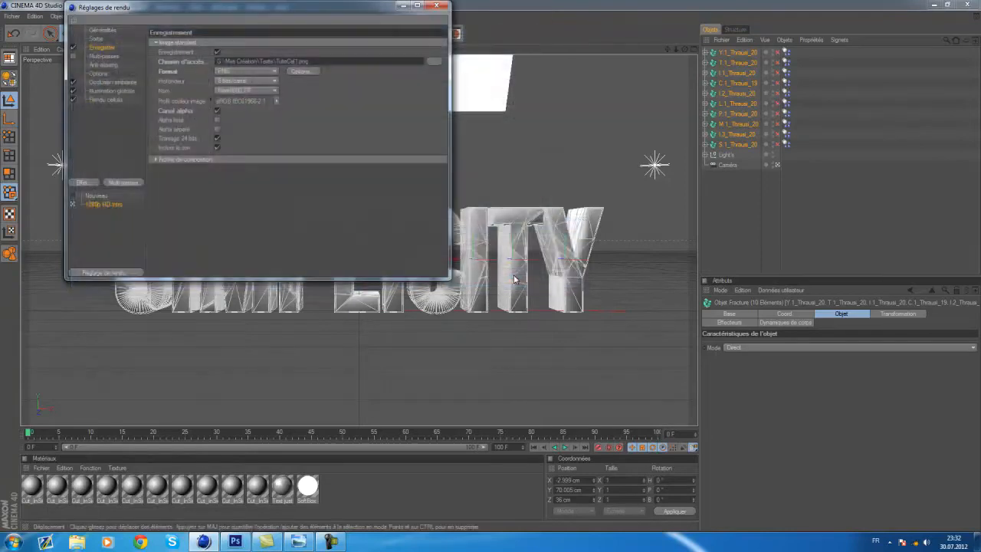
pyautogui.click(436, 6)
# - Render the cel-shaded text to the picture viewer, overwriting TutoCel1.png, and minimise the viewer
pyautogui.click(243, 34)
pyautogui.click(466, 304)
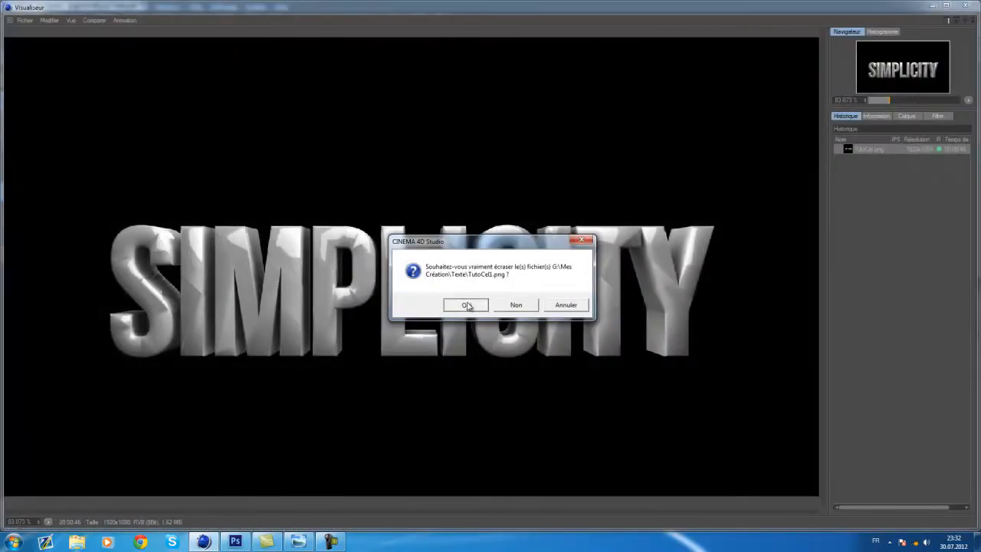
pyautogui.click(930, 5)
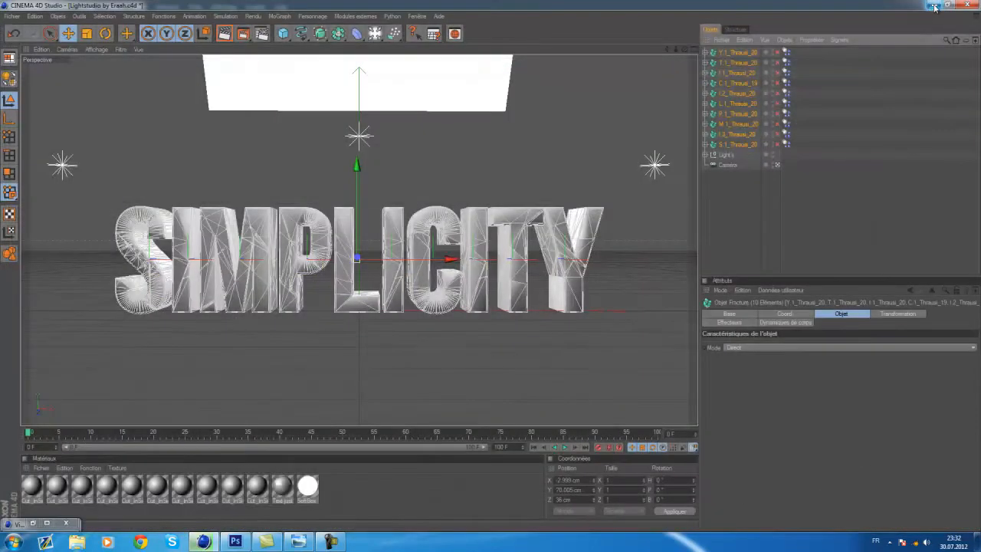
# - Switch to Photoshop and browse for a file to place in the Texte folder under Mes Création on the DATA drive
pyautogui.click(236, 542)
pyautogui.click(33, 7)
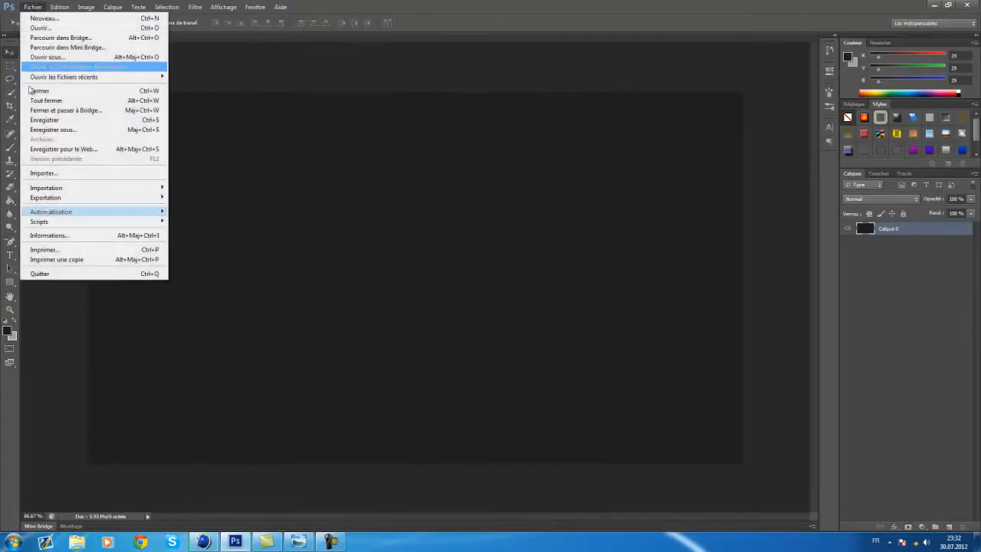
pyautogui.click(54, 169)
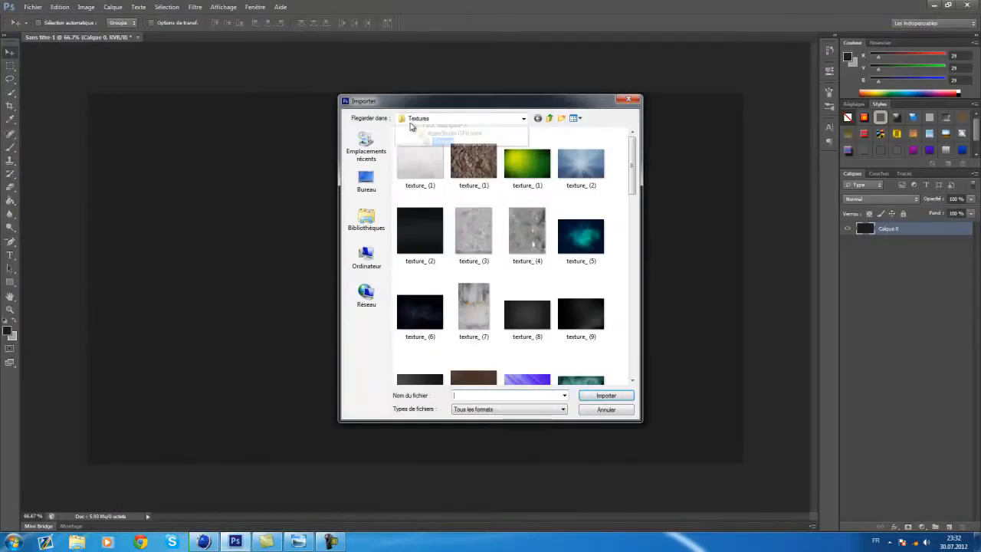
pyautogui.click(414, 119)
pyautogui.click(422, 217)
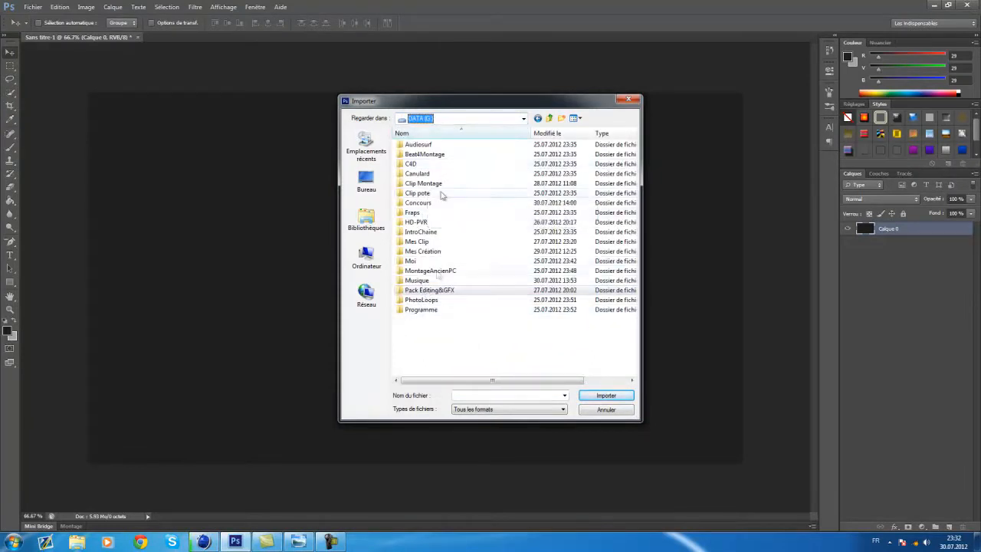
pyautogui.doubleClick(423, 251)
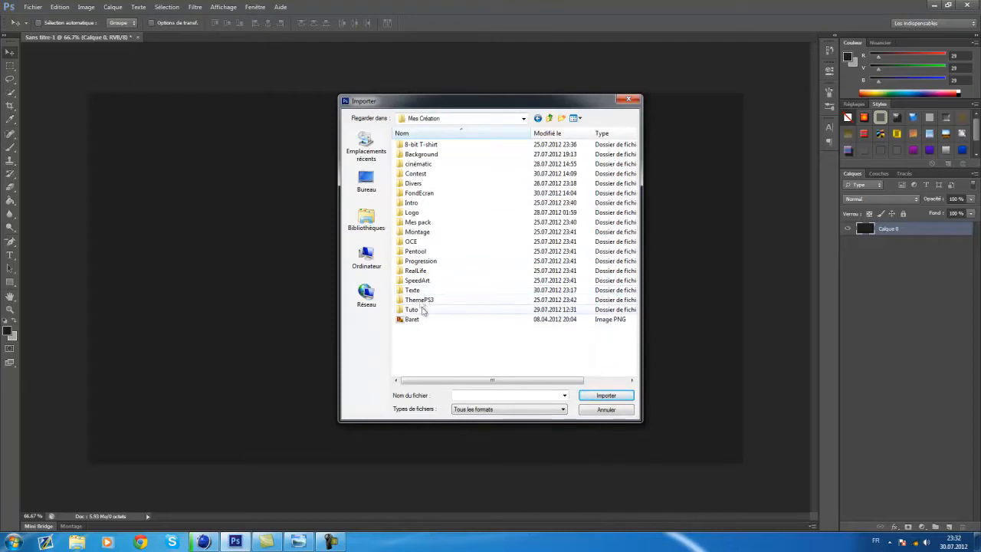
pyautogui.doubleClick(415, 291)
# - Place the TutoCel image into the document at its default size and position
pyautogui.scroll(-5, 491, 281)
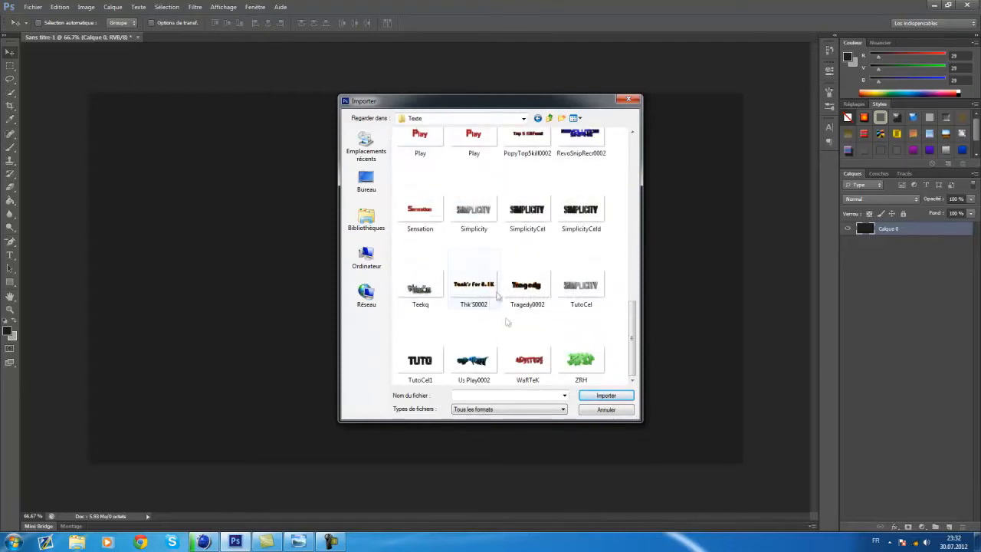
pyautogui.click(581, 307)
pyautogui.click(606, 395)
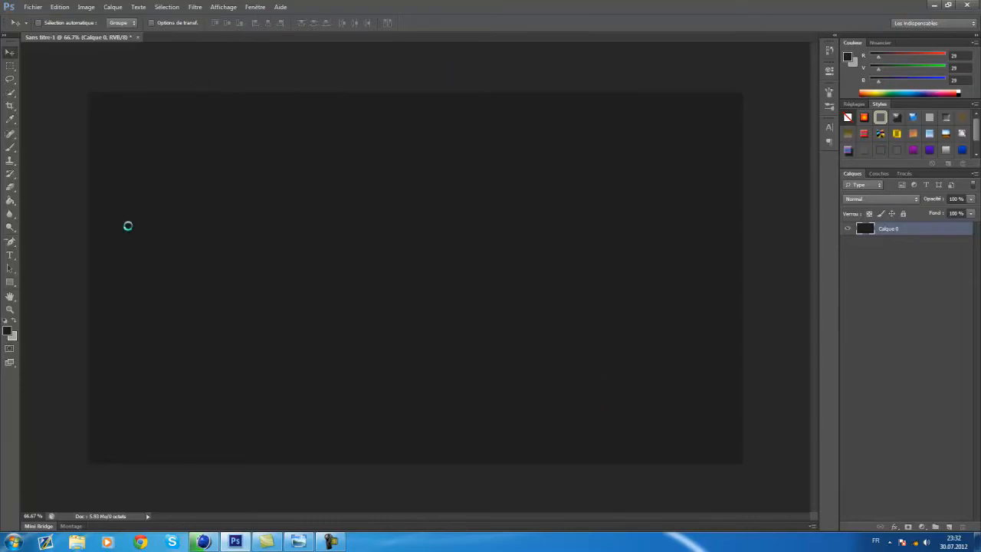
pyautogui.moveTo(201, 540)
pyautogui.hotkey('ctrl', 't')
pyautogui.rightClick(529, 229)
pyautogui.click(539, 238)
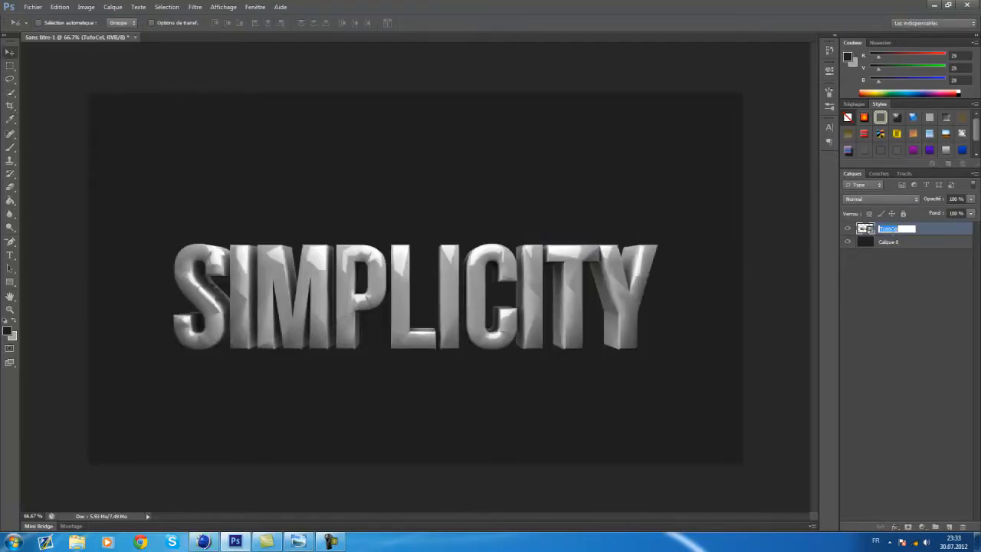
# - Add a gradient overlay (Incrustation en dégradé) to the TutoCel layer
pyautogui.doubleClick(919, 230)
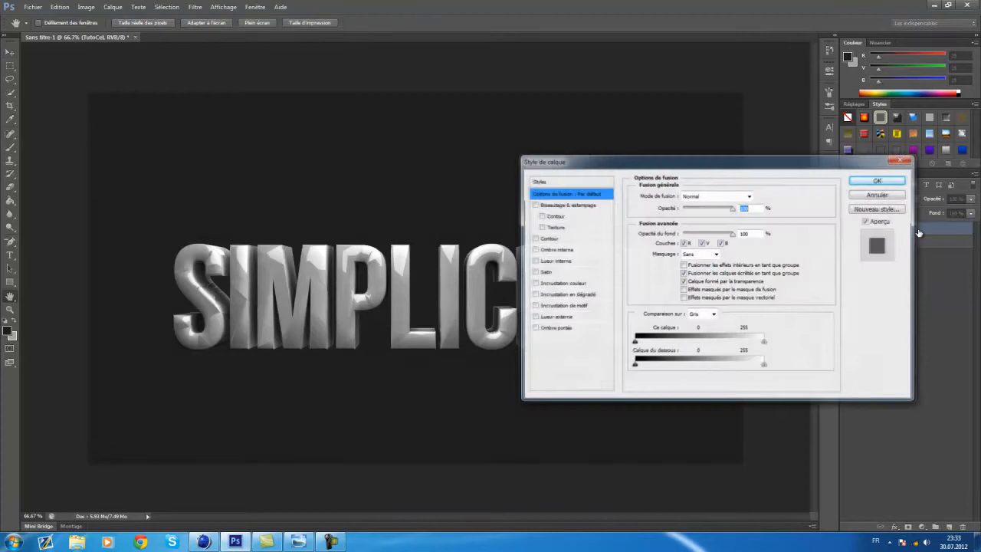
pyautogui.click(902, 160)
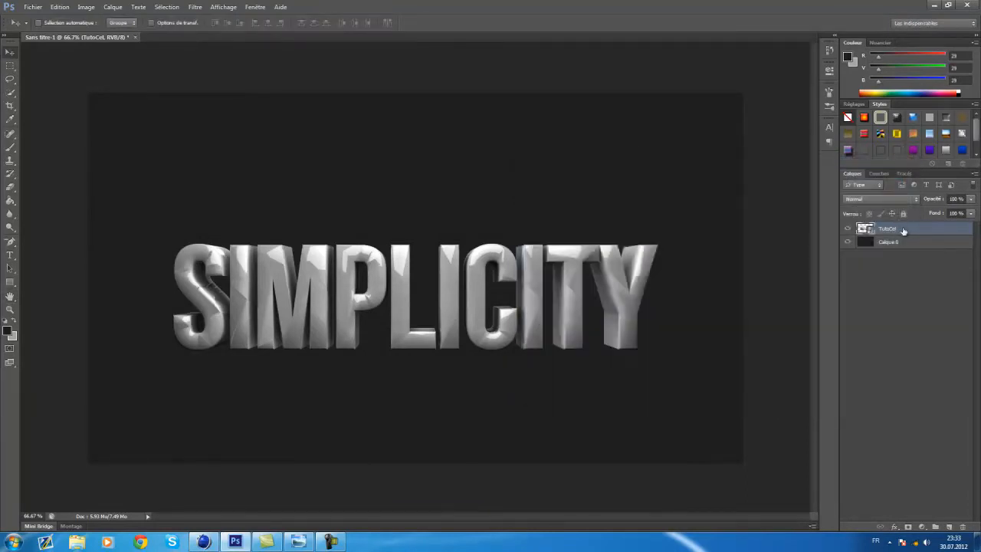
pyautogui.doubleClick(890, 229)
pyautogui.doubleClick(924, 229)
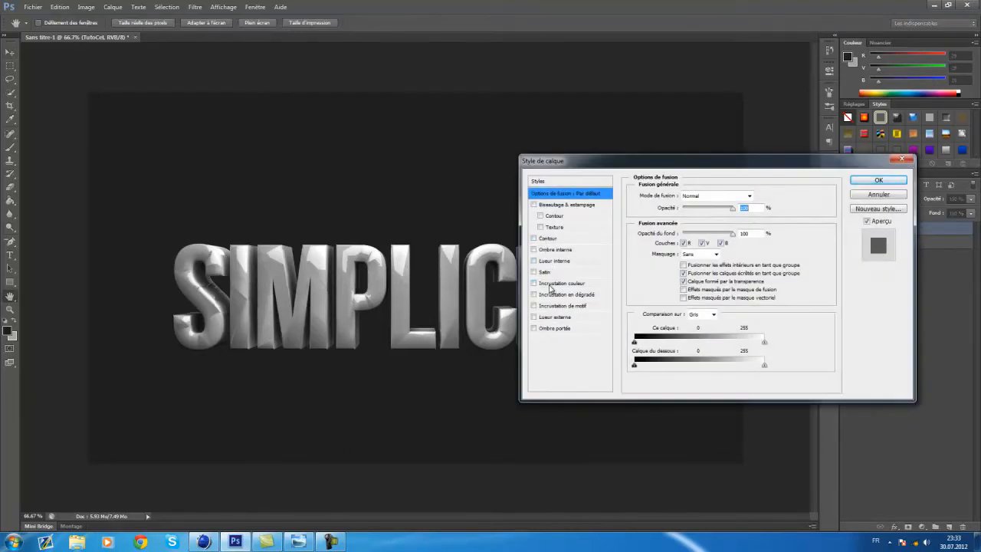
pyautogui.click(560, 295)
# - Set the gradient's starting colour stop to lime green (b4ff00)
pyautogui.click(707, 219)
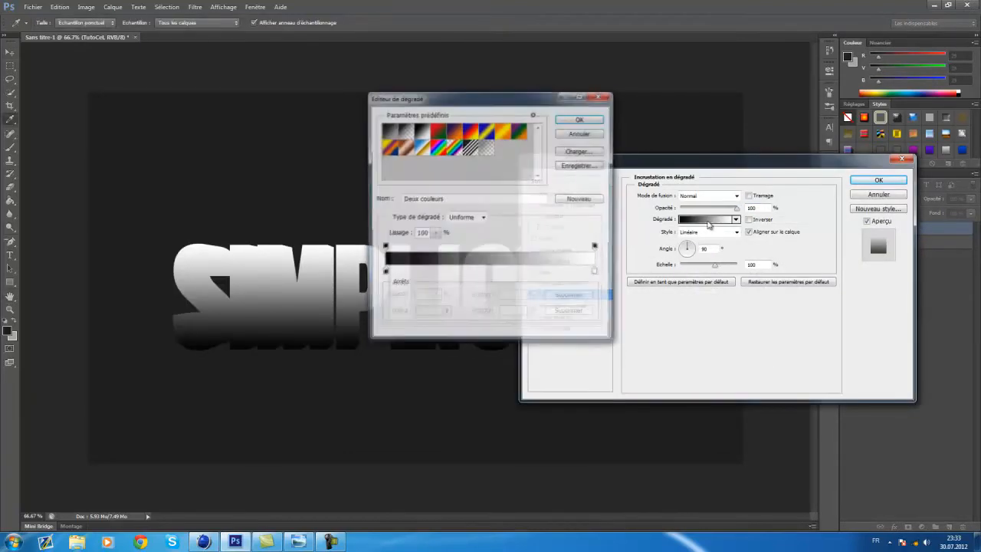
pyautogui.click(383, 273)
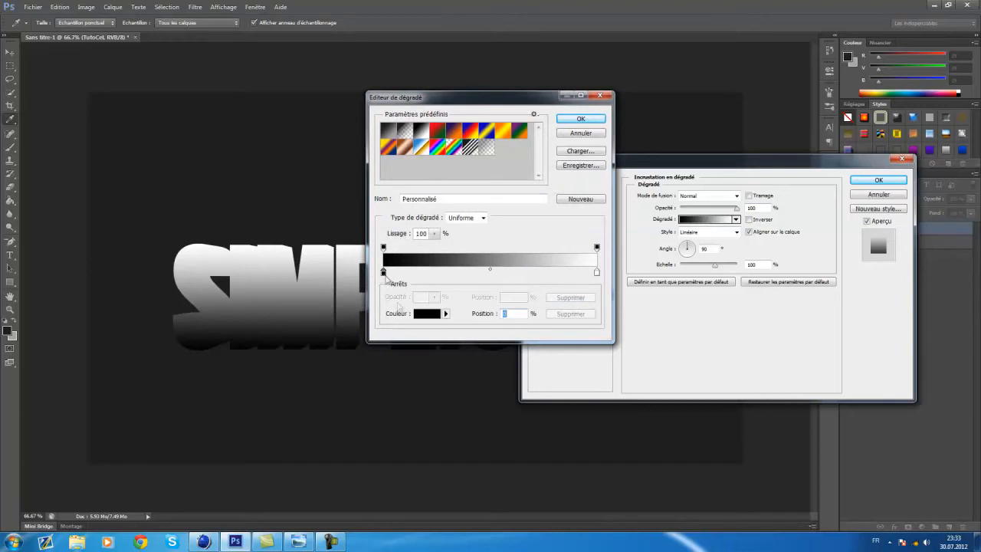
pyautogui.click(426, 313)
pyautogui.moveTo(696, 395); pyautogui.dragTo(697, 393)
pyautogui.click(673, 300)
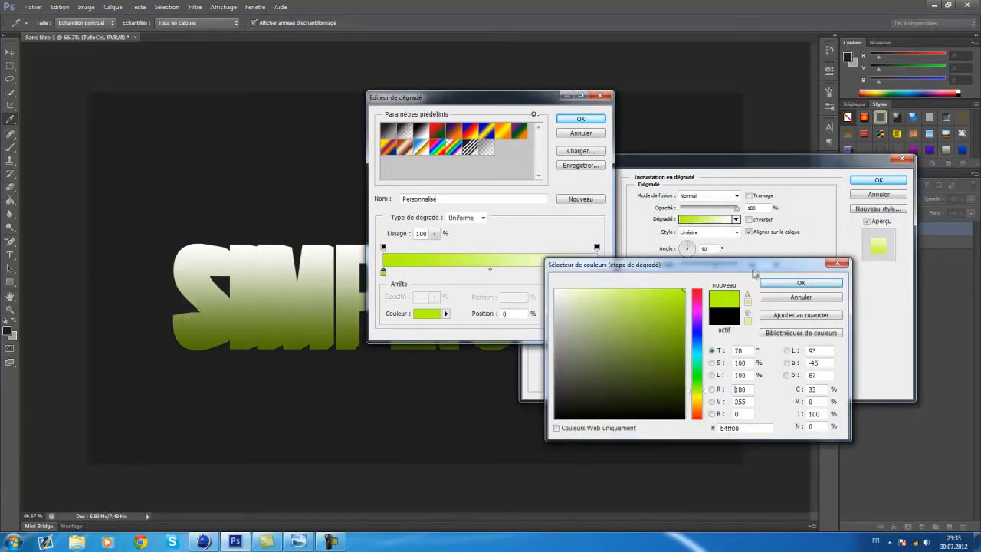
pyautogui.click(802, 283)
# - Set the gradient's end colour stop to dark green and accept the edited gradient
pyautogui.click(597, 273)
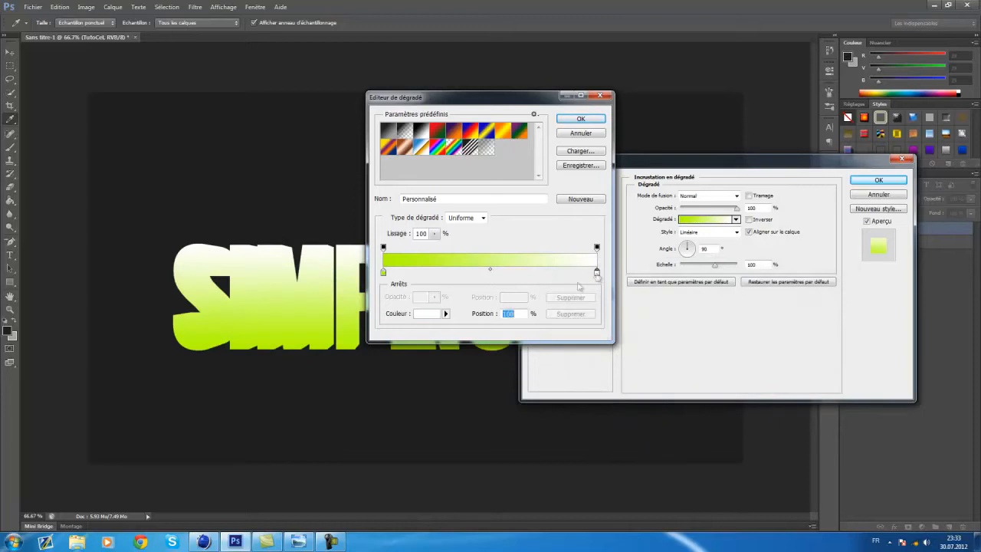
pyautogui.click(434, 315)
pyautogui.click(697, 376)
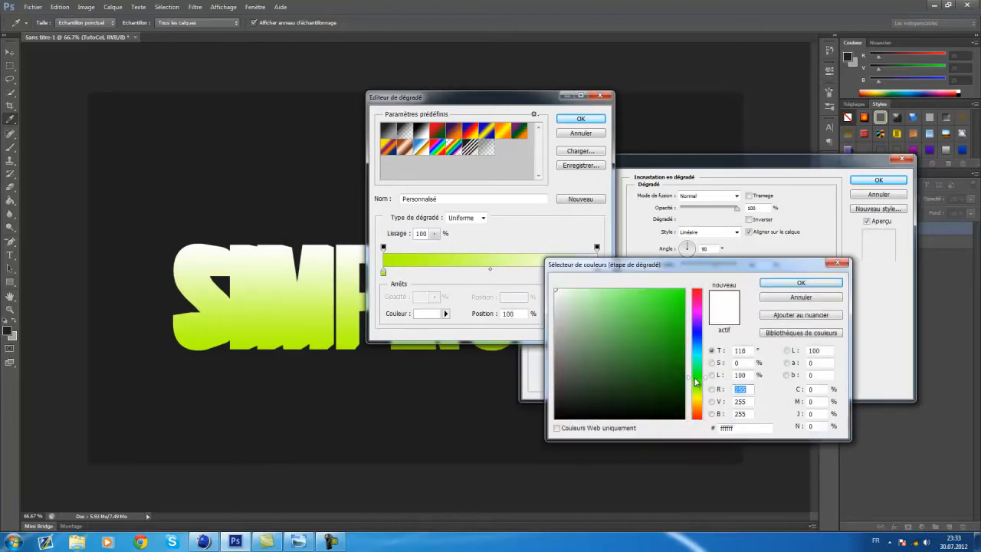
pyautogui.click(681, 358)
pyautogui.moveTo(659, 359); pyautogui.dragTo(684, 361)
pyautogui.click(801, 283)
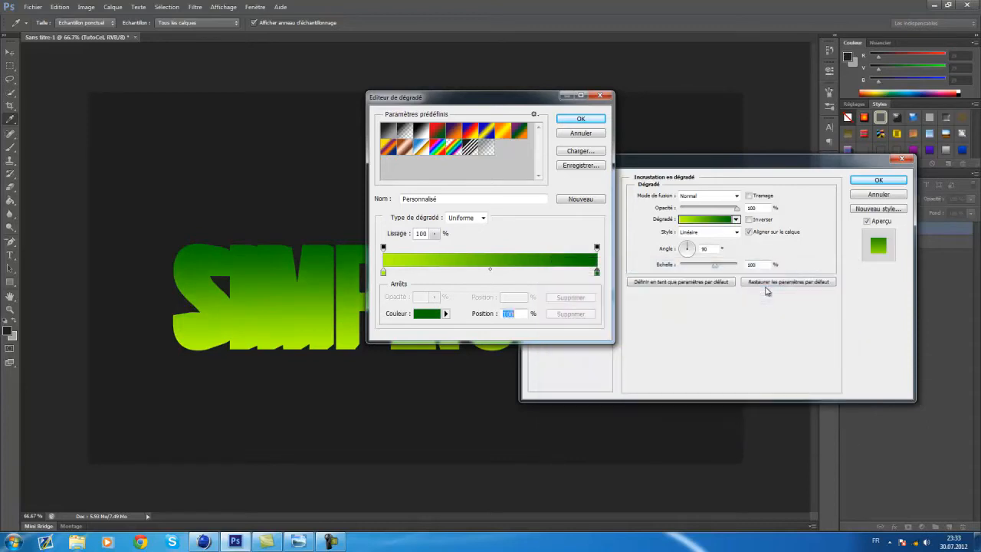
pyautogui.click(581, 117)
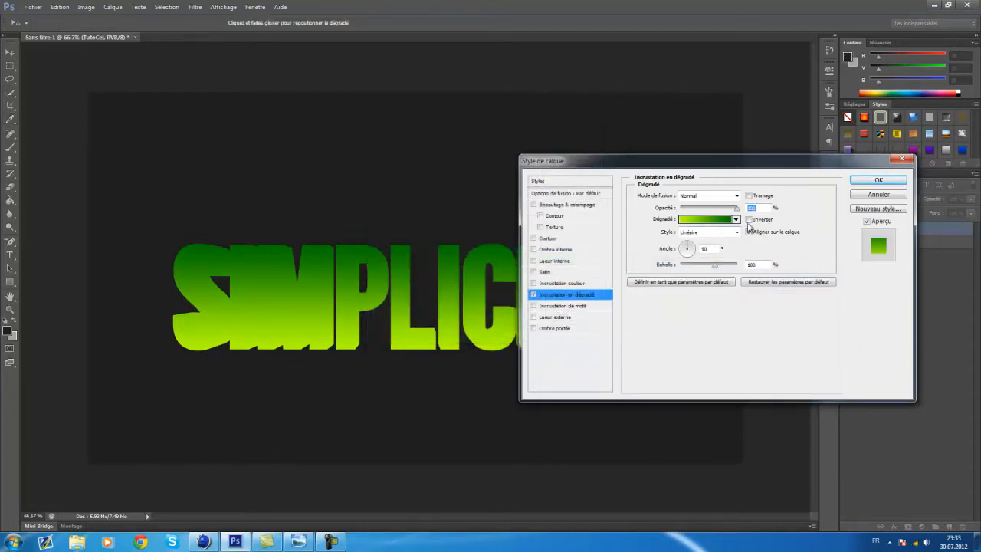
# - Reverse the gradient overlay, give it the Radial style and set its scale to 150%
pyautogui.click(749, 220)
pyautogui.click(735, 197)
pyautogui.click(733, 198)
pyautogui.click(709, 231)
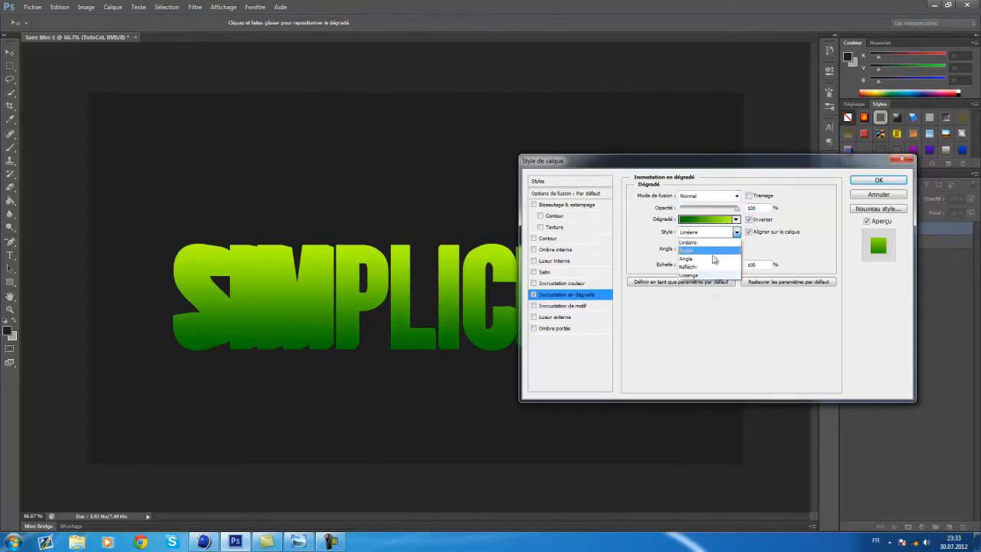
pyautogui.click(689, 252)
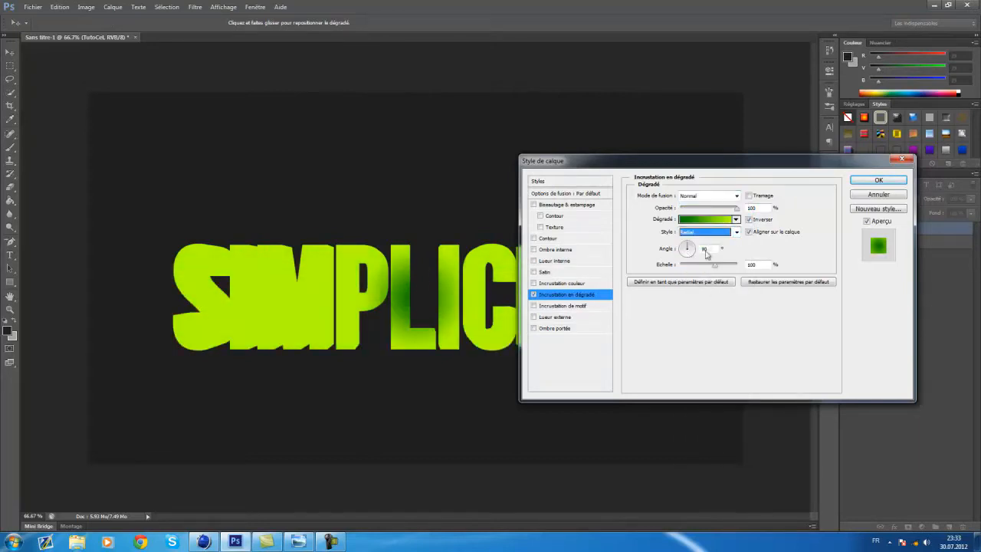
pyautogui.moveTo(715, 266); pyautogui.dragTo(733, 267)
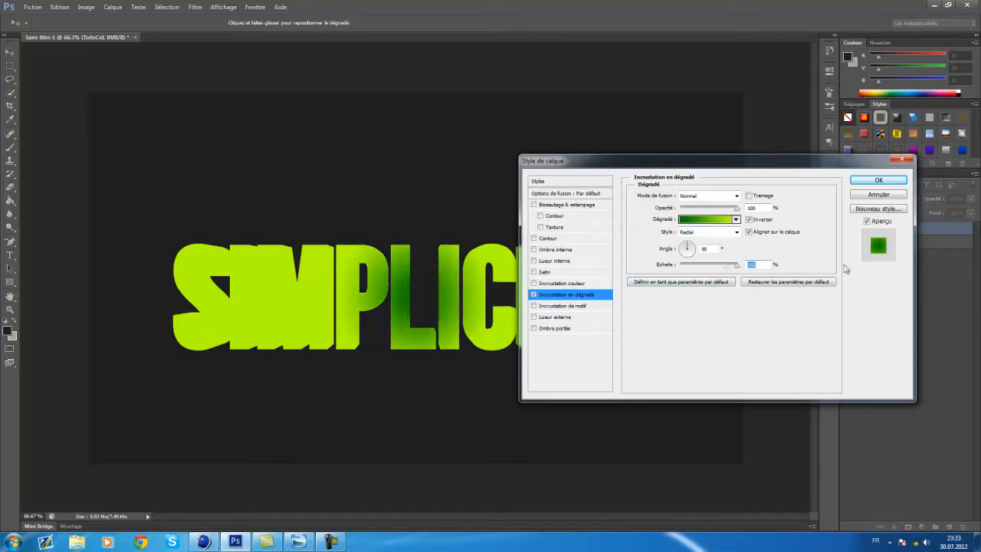
# - Compare the overlay with and without reversal, keep it reversed and set the gradient style to Linear (Linéaire)
pyautogui.click(719, 221)
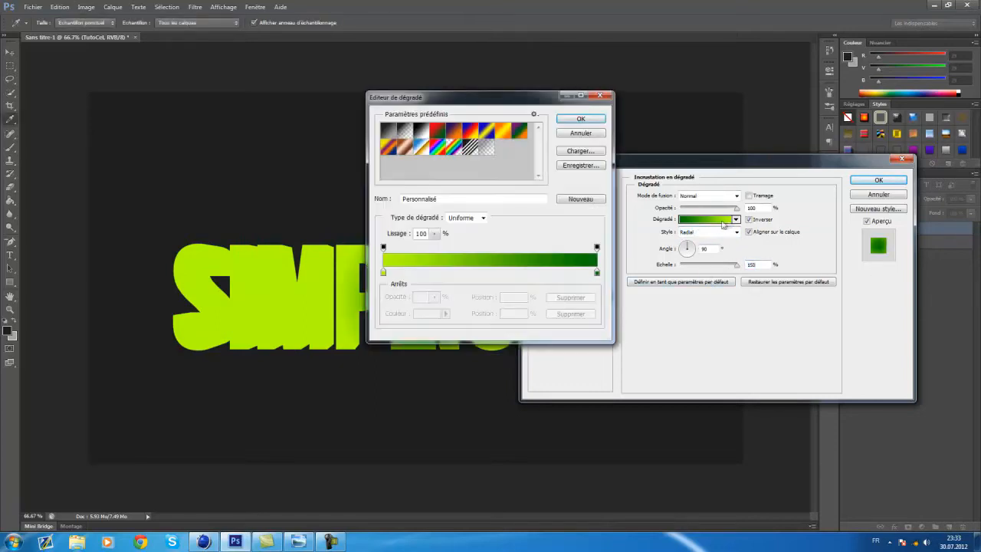
pyautogui.click(606, 96)
pyautogui.click(749, 220)
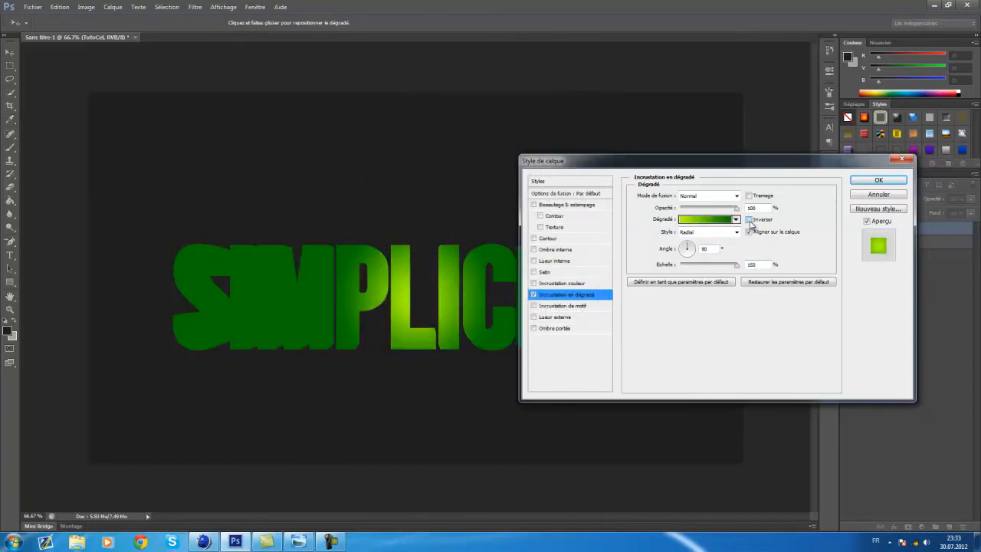
pyautogui.click(750, 221)
pyautogui.click(737, 232)
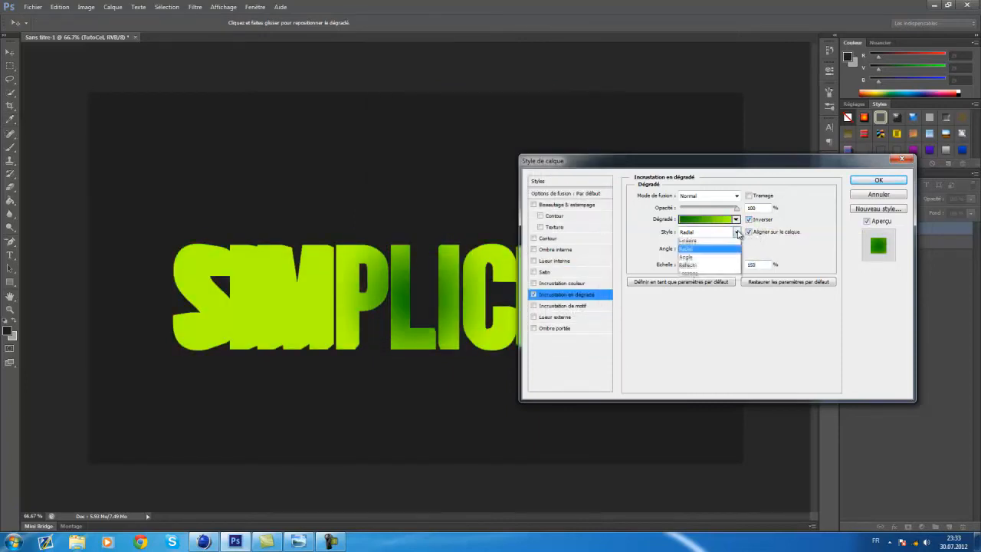
pyautogui.click(717, 241)
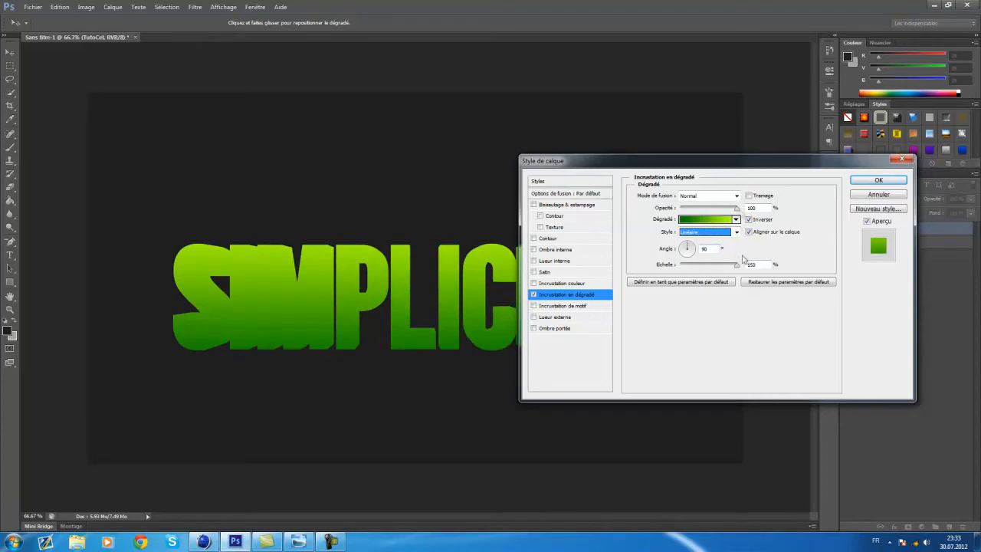
# - Compare several blend modes for the gradient overlay, apply it with Incrustation (Overlay) and collapse the layer's effects list
pyautogui.click(736, 197)
pyautogui.click(736, 196)
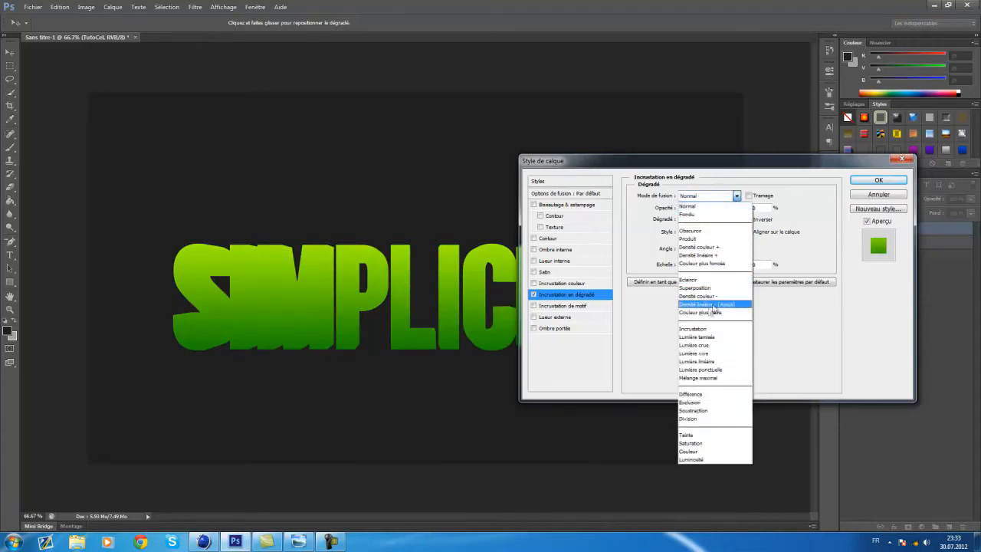
pyautogui.click(702, 330)
pyautogui.click(707, 197)
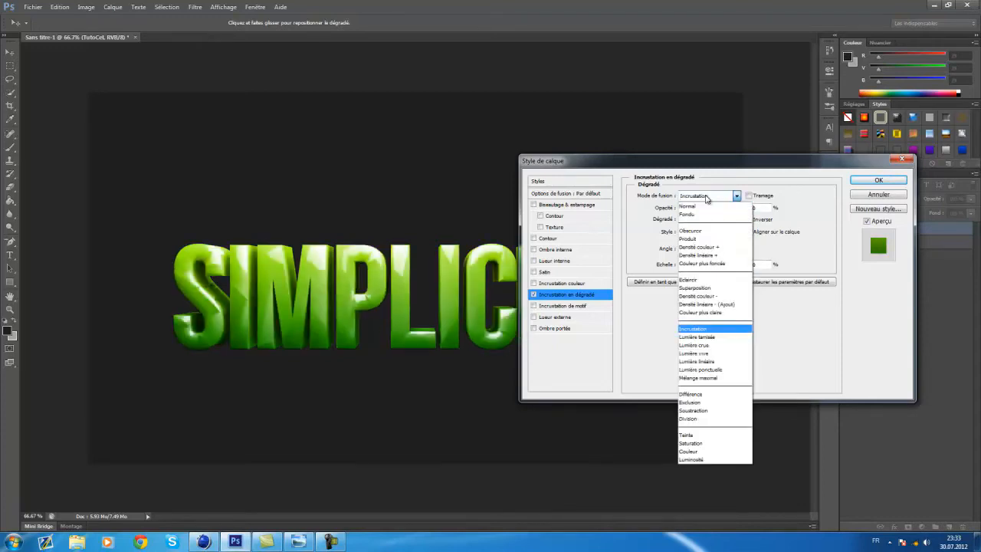
pyautogui.click(711, 306)
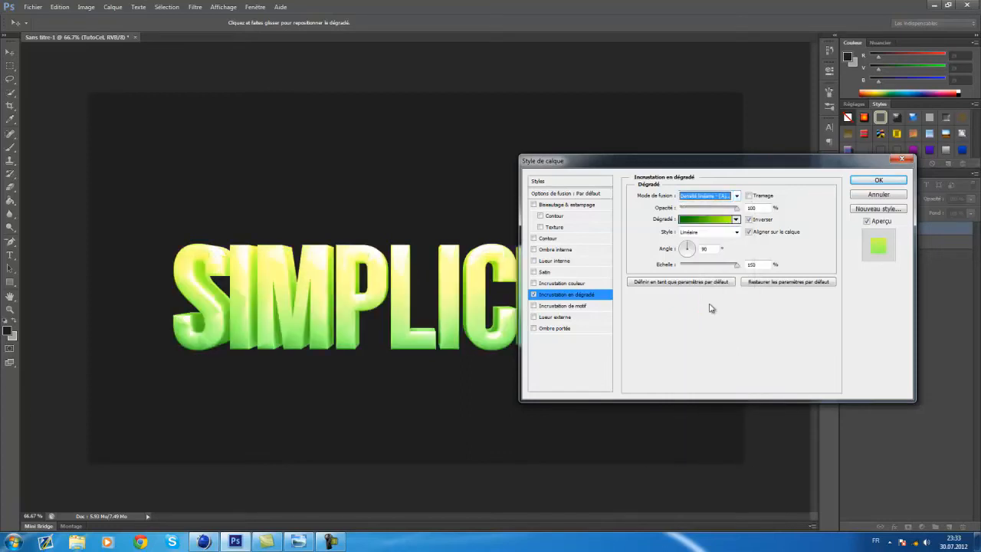
pyautogui.scroll(1, 709, 200)
pyautogui.scroll(-2, 709, 201)
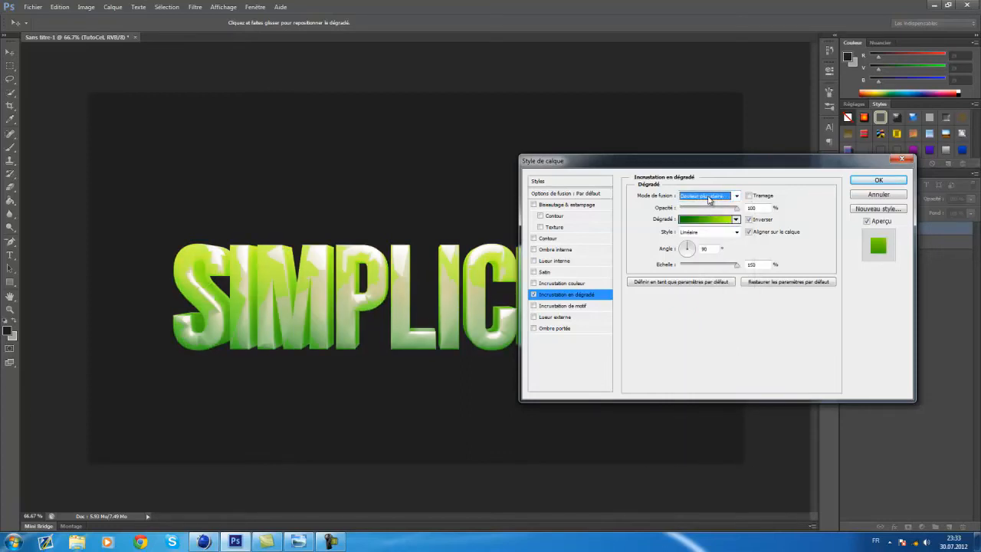
pyautogui.scroll(2, 710, 200)
pyautogui.scroll(-1, 709, 200)
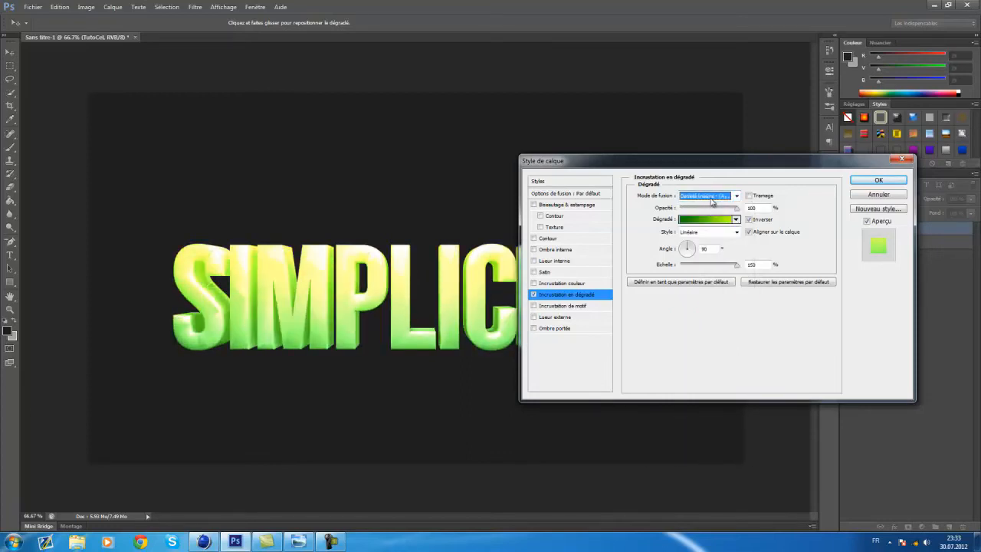
pyautogui.scroll(-2, 712, 201)
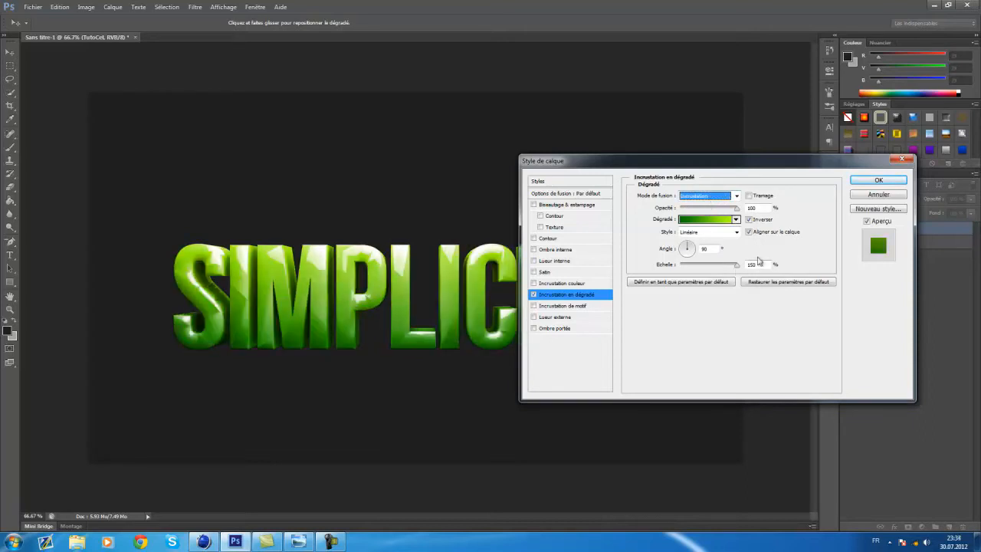
pyautogui.click(874, 194)
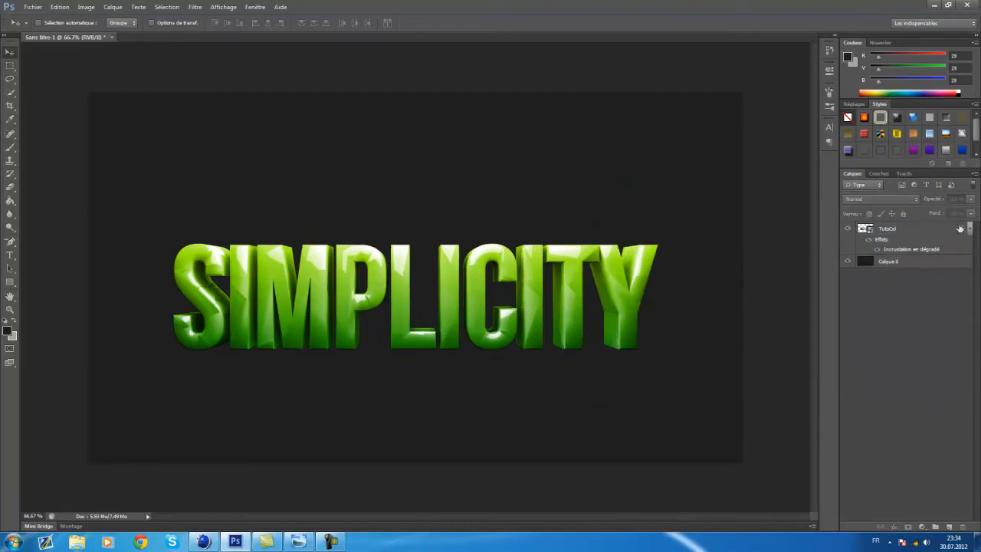
pyautogui.click(970, 228)
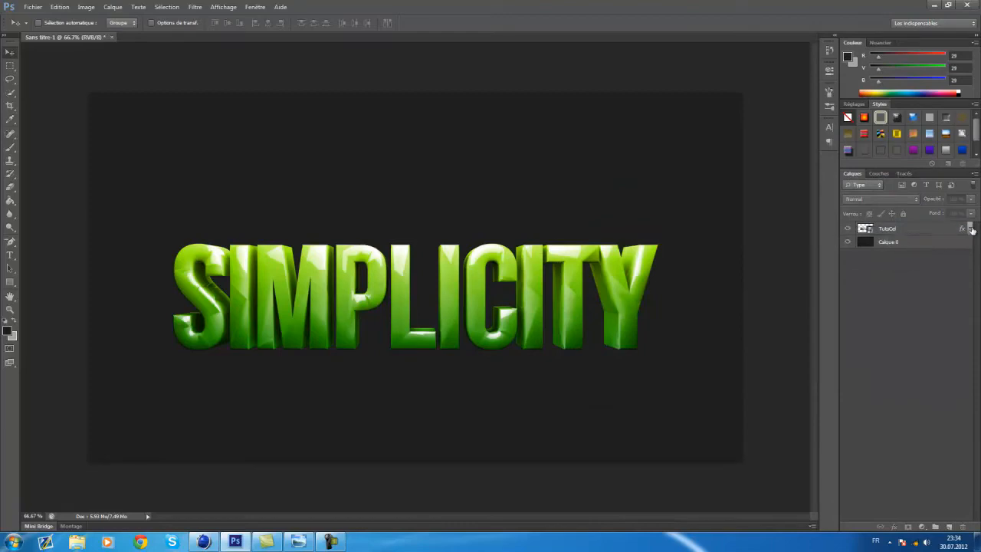
# - Import the TutoCel1 cel render from the Texte folder and place it at its original size
pyautogui.click(34, 7)
pyautogui.click(53, 171)
pyautogui.click(445, 303)
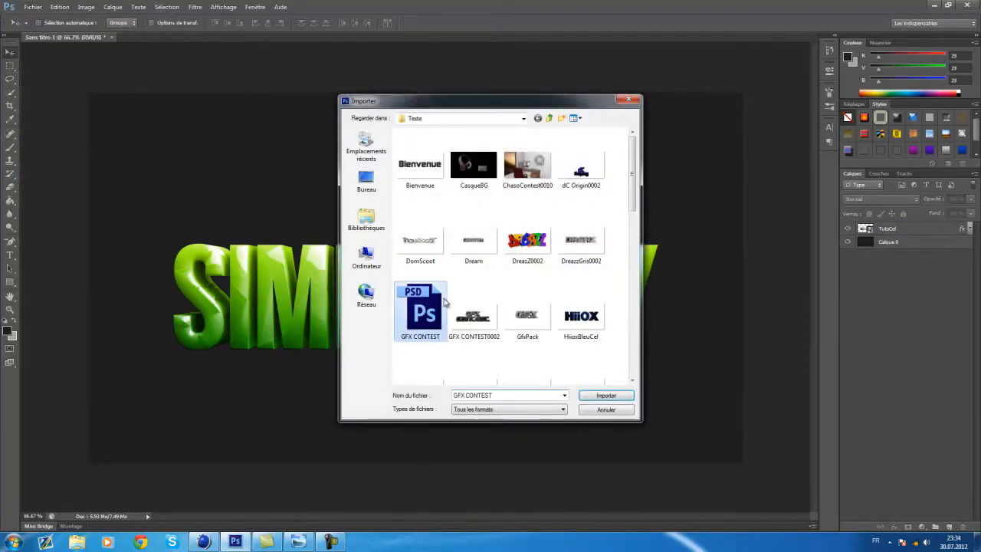
pyautogui.scroll(-10, 445, 303)
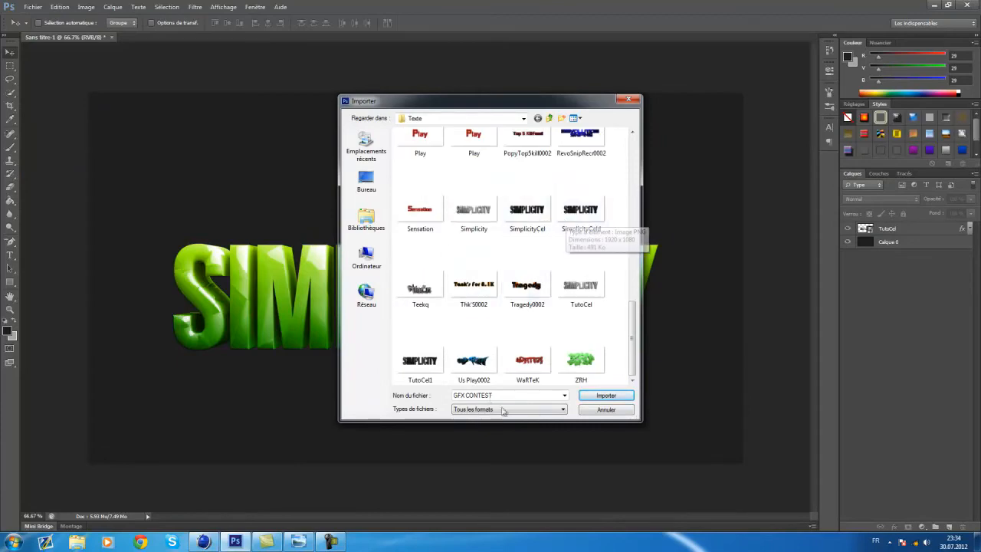
pyautogui.click(420, 362)
pyautogui.click(586, 396)
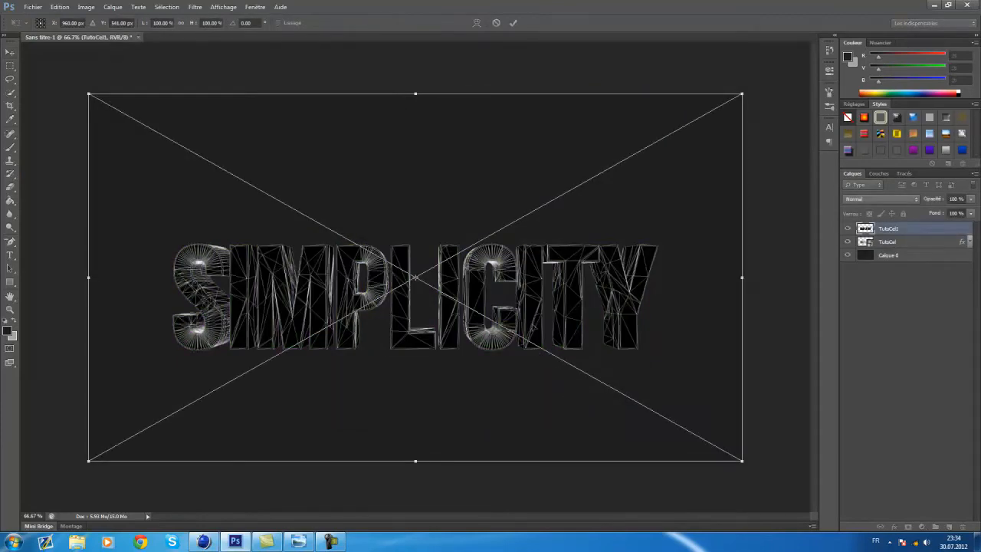
pyautogui.click(513, 22)
# - Compare several blend modes for the TutoCel1 layer, apply Soustraction (Subtract), lower its opacity and deselect the layer
pyautogui.doubleClick(868, 199)
pyautogui.scroll(-5, 867, 201)
pyautogui.scroll(-4, 867, 201)
pyautogui.scroll(-2, 867, 201)
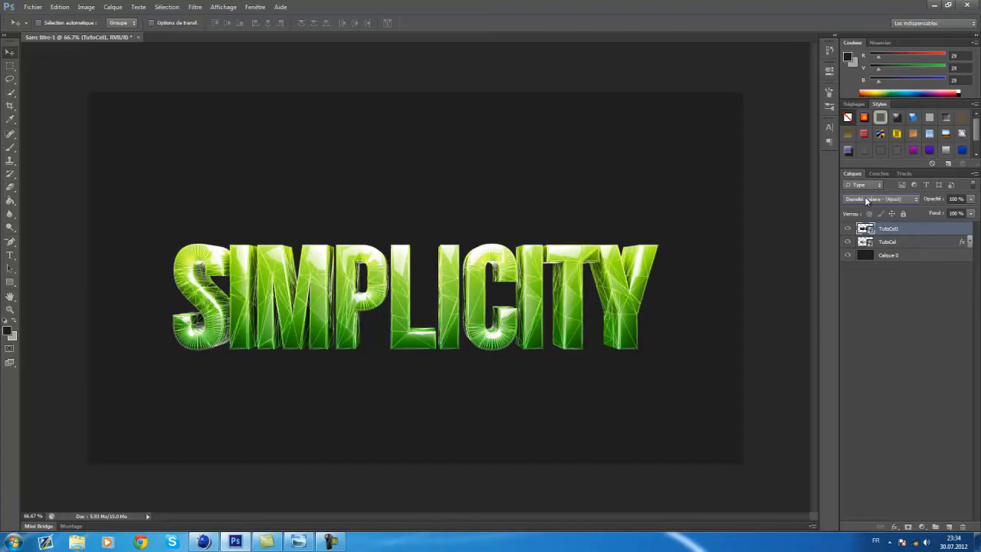
pyautogui.scroll(1, 862, 210)
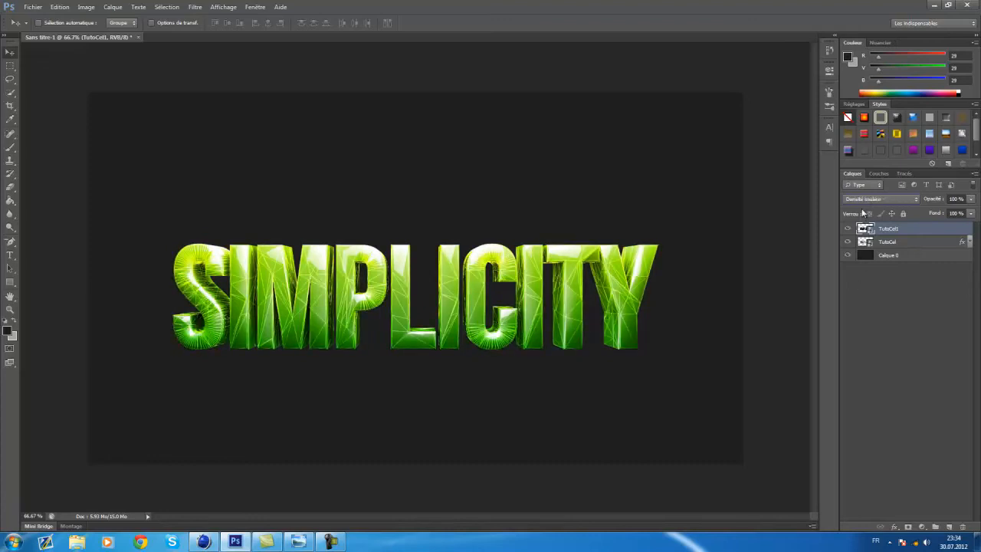
pyautogui.scroll(-4, 869, 201)
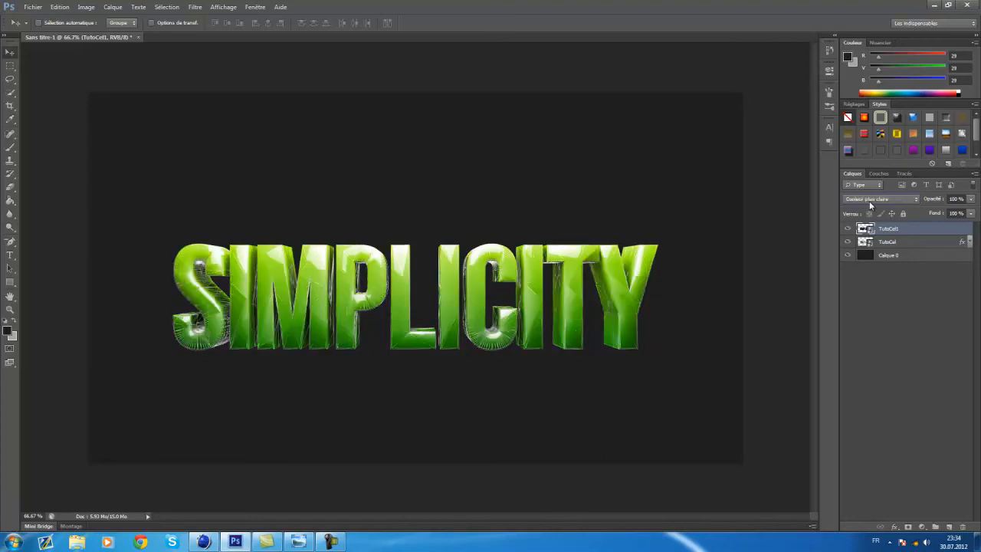
pyautogui.scroll(-4, 869, 201)
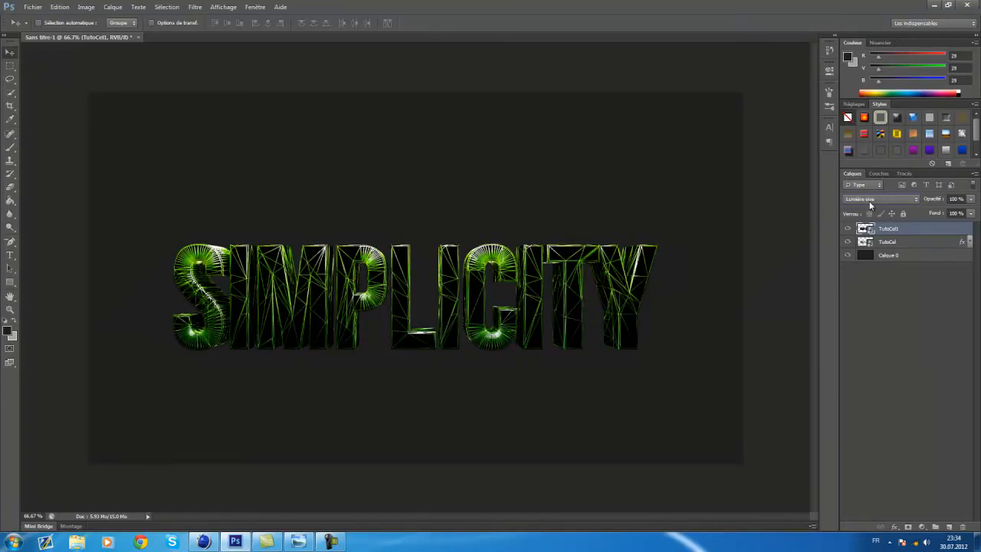
pyautogui.scroll(-4, 869, 200)
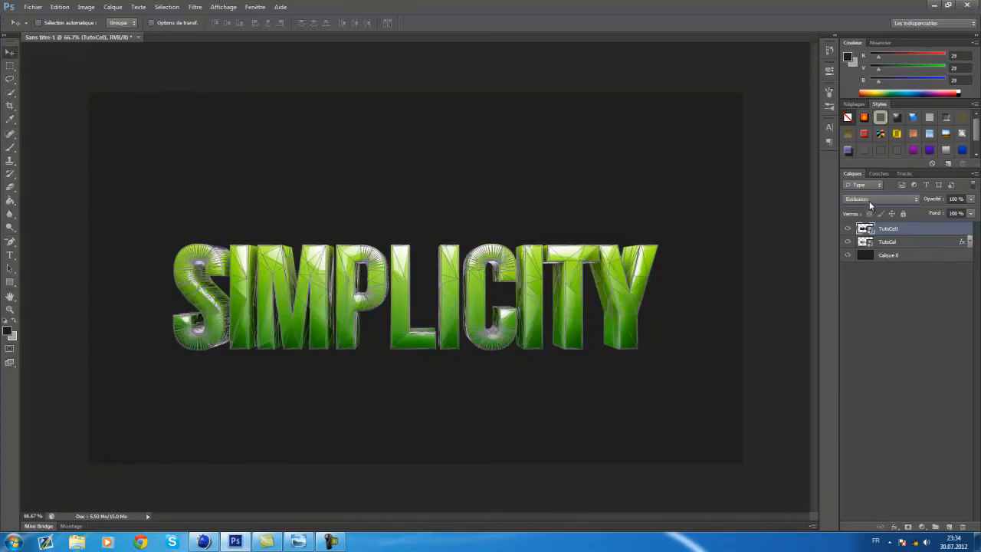
pyautogui.scroll(-1, 869, 200)
pyautogui.scroll(1, 869, 201)
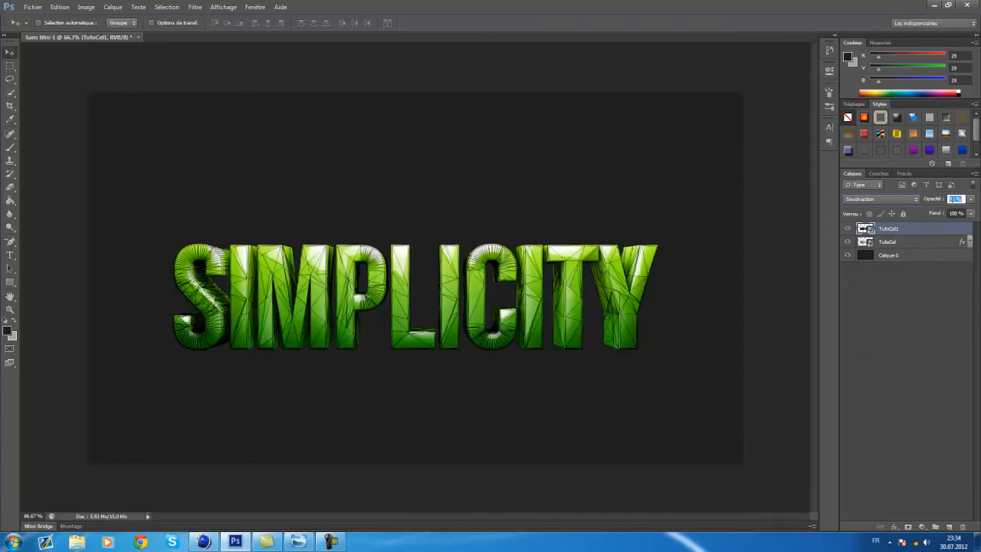
pyautogui.click(916, 376)
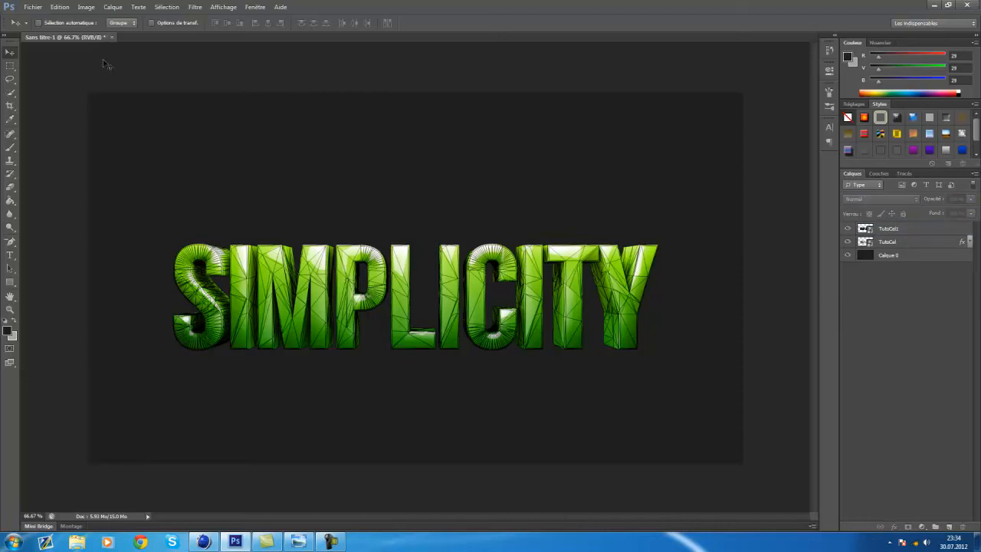
# - Start another image import and browse through Pack Editing&GFX on the DATA drive to the Eraah 10K Graphics Pack's Textures folder
pyautogui.click(33, 7)
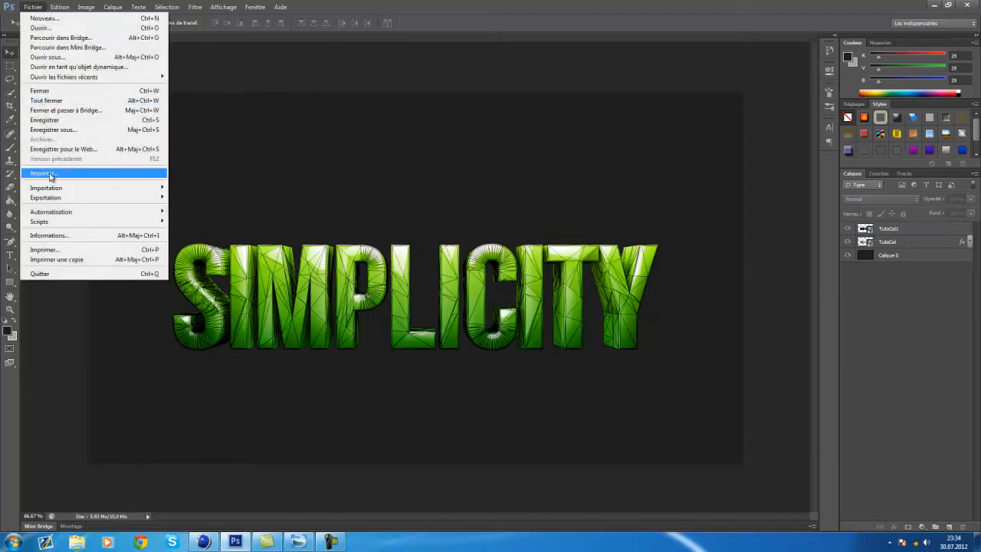
pyautogui.click(50, 175)
pyautogui.click(454, 119)
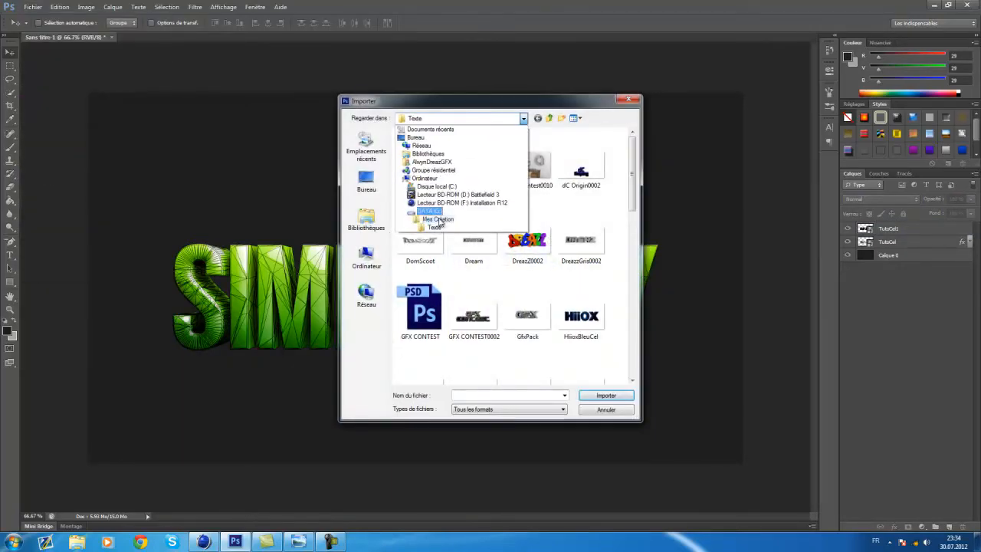
pyautogui.click(437, 220)
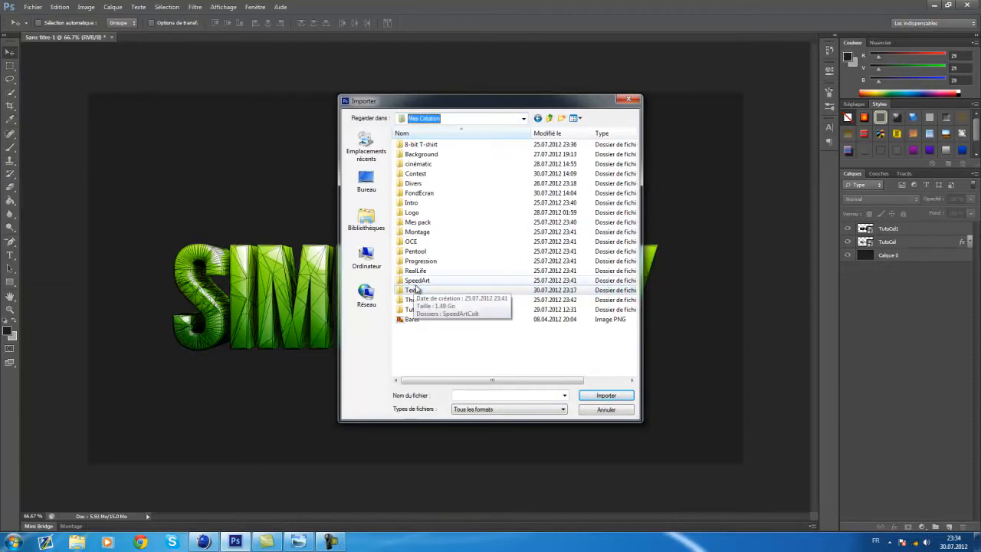
pyautogui.click(436, 120)
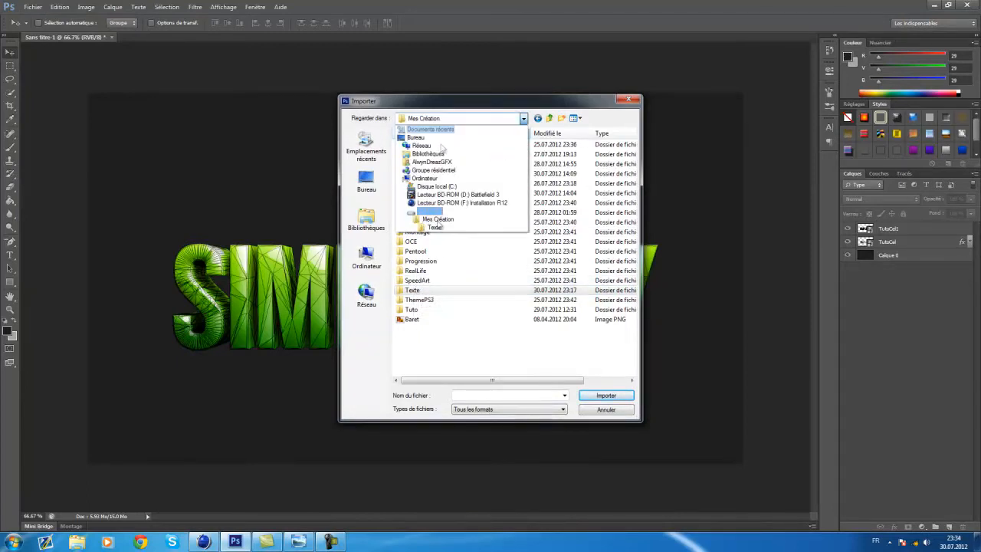
pyautogui.click(432, 212)
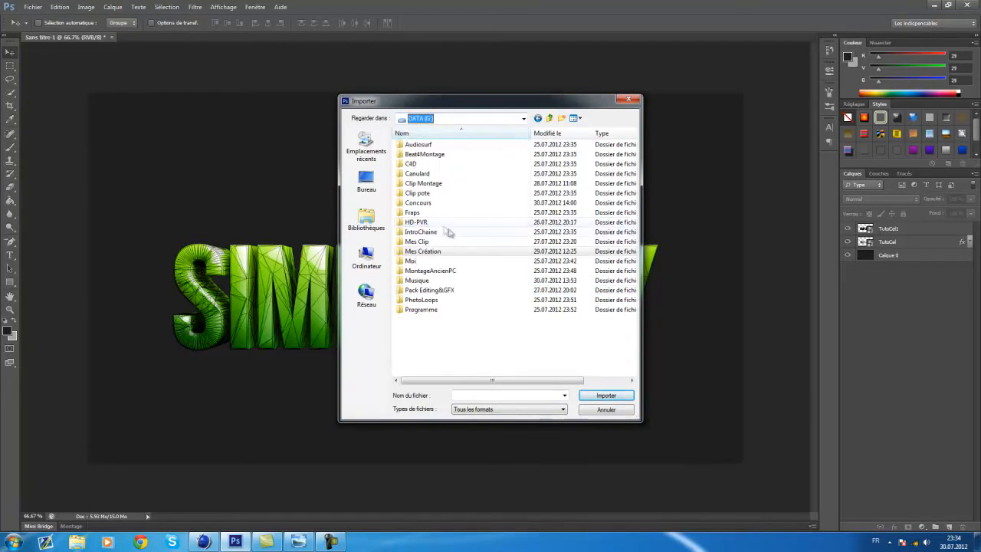
pyautogui.doubleClick(431, 289)
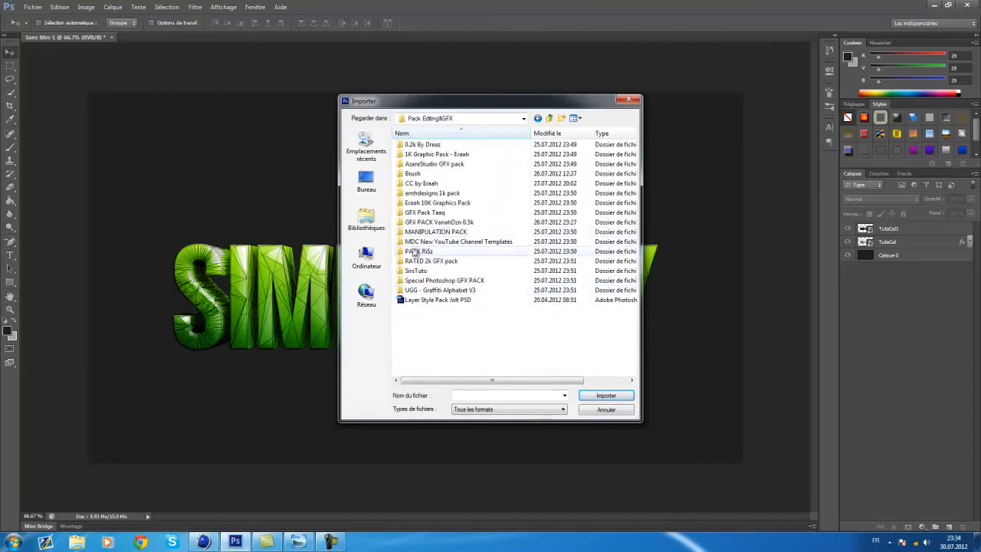
pyautogui.click(431, 204)
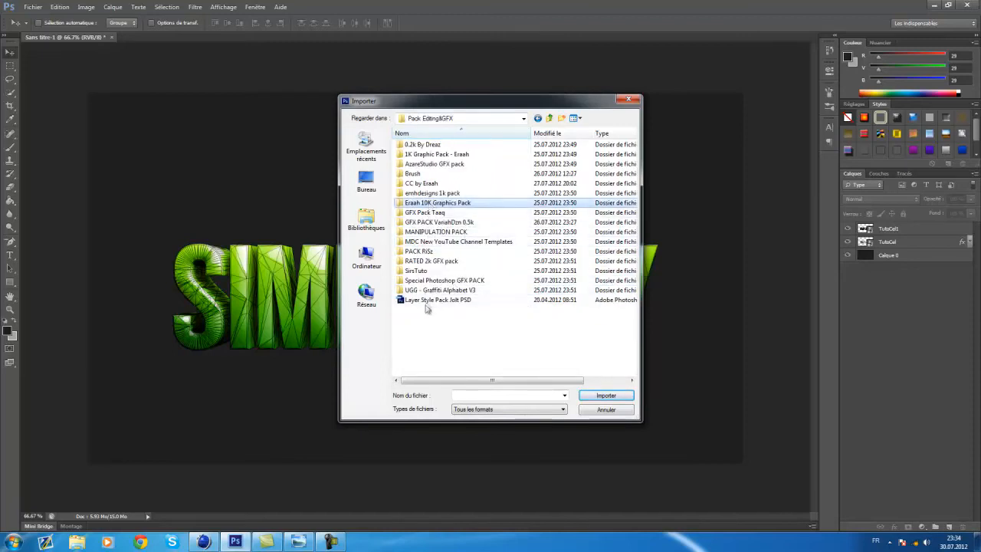
pyautogui.doubleClick(428, 204)
pyautogui.doubleClick(417, 212)
pyautogui.scroll(-1, 491, 260)
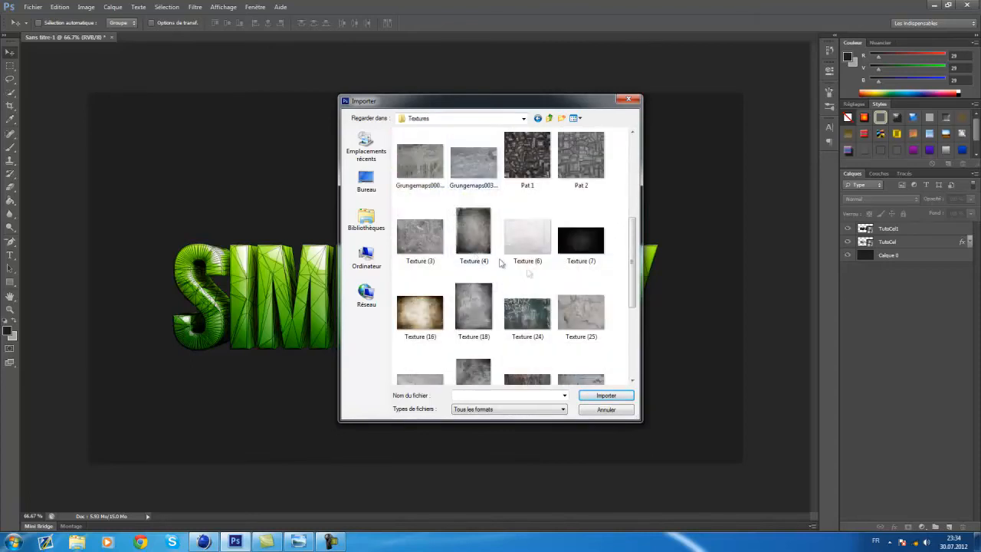
# - Import Texture (4), rotate it 90° clockwise, stretch it over the whole SIMPLICITY text and commit the placement
pyautogui.click(475, 237)
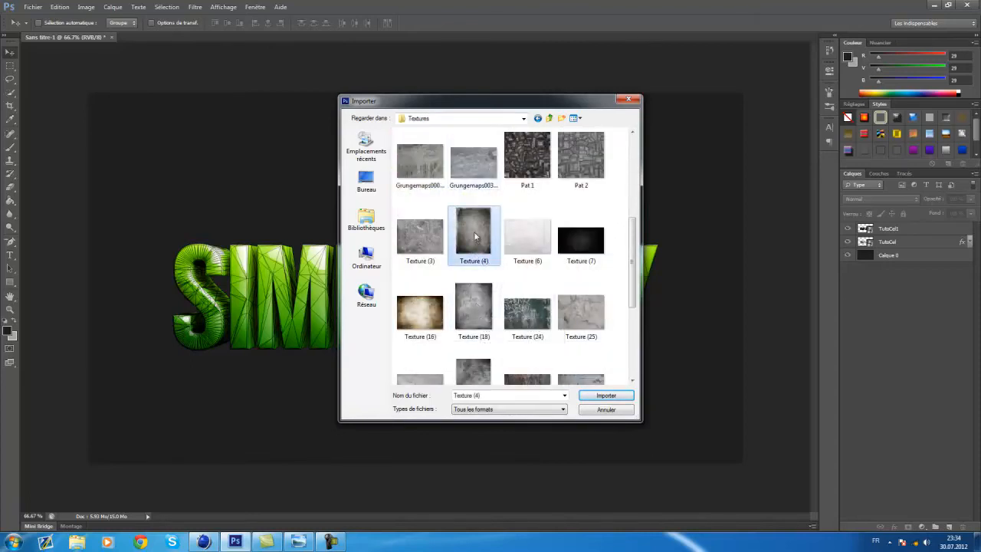
pyautogui.click(611, 397)
pyautogui.rightClick(427, 312)
pyautogui.click(465, 426)
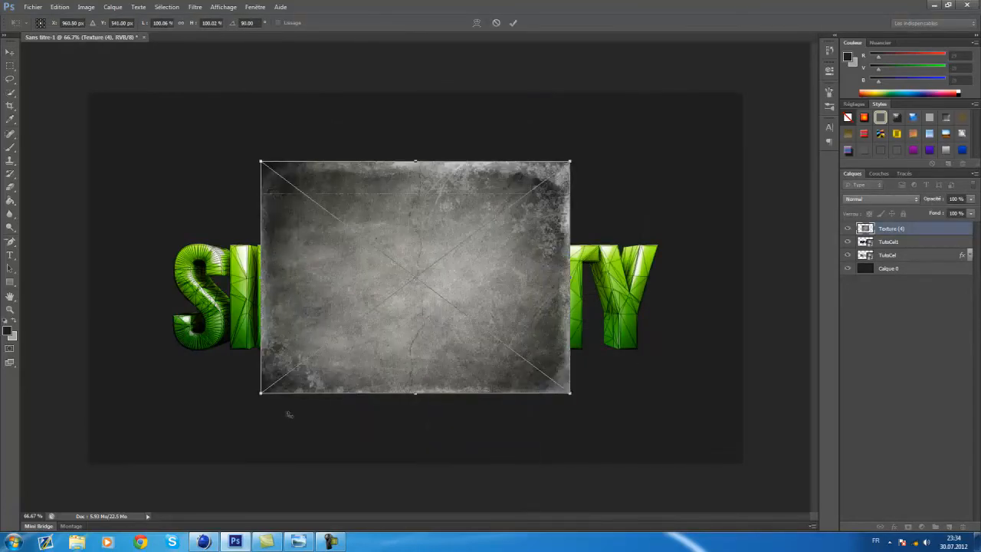
pyautogui.moveTo(262, 394); pyautogui.dragTo(134, 410)
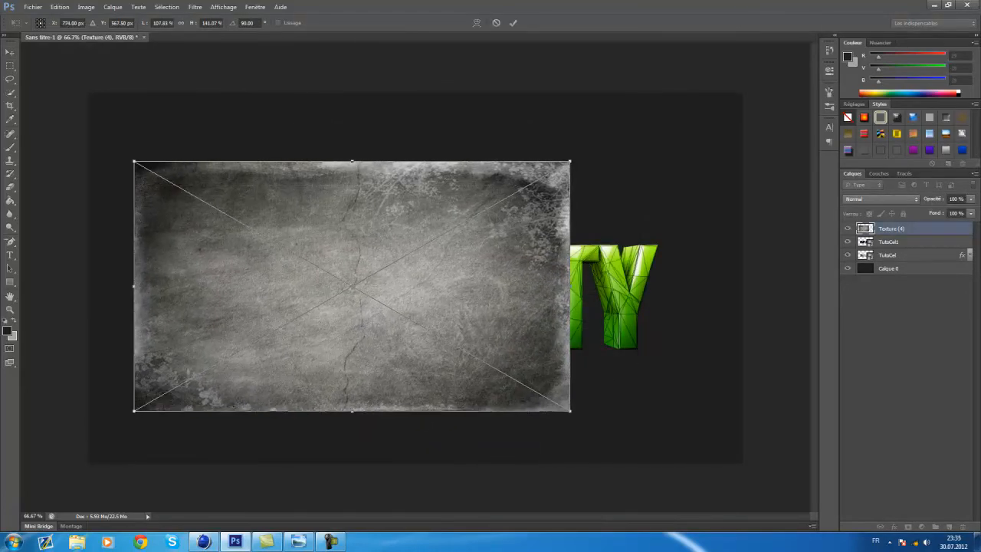
pyautogui.moveTo(570, 412); pyautogui.dragTo(704, 411)
pyautogui.rightClick(482, 275)
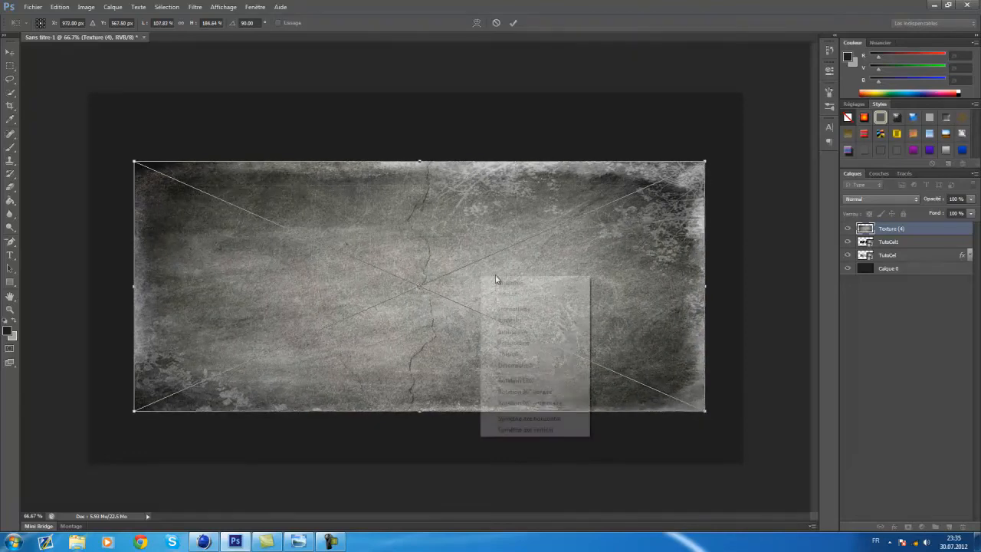
pyautogui.click(501, 282)
# - Clip Texture (4) to the TutoCel1 layer, compare several blend modes for it and apply Superposition (Screen)
pyautogui.rightClick(890, 233)
pyautogui.click(810, 328)
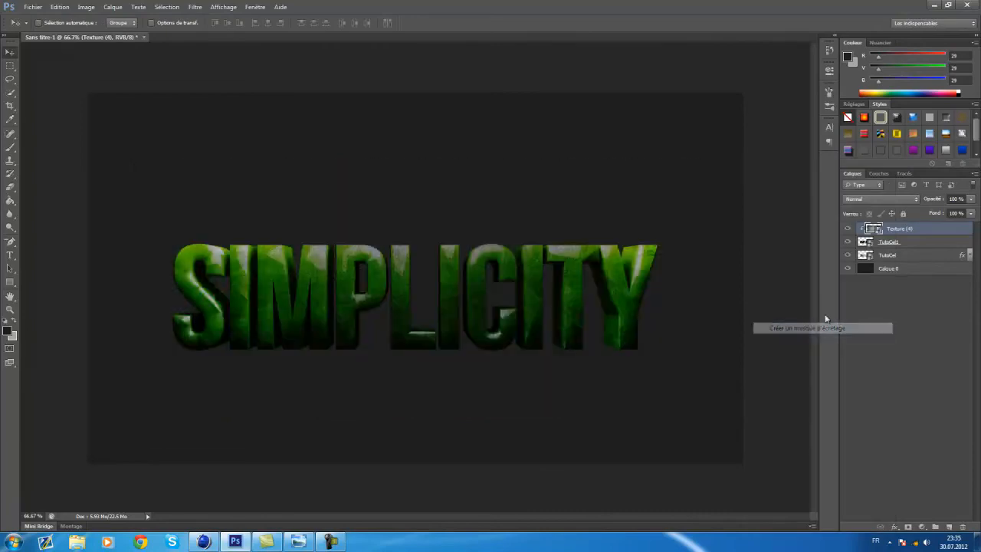
pyautogui.scroll(-4, 875, 200)
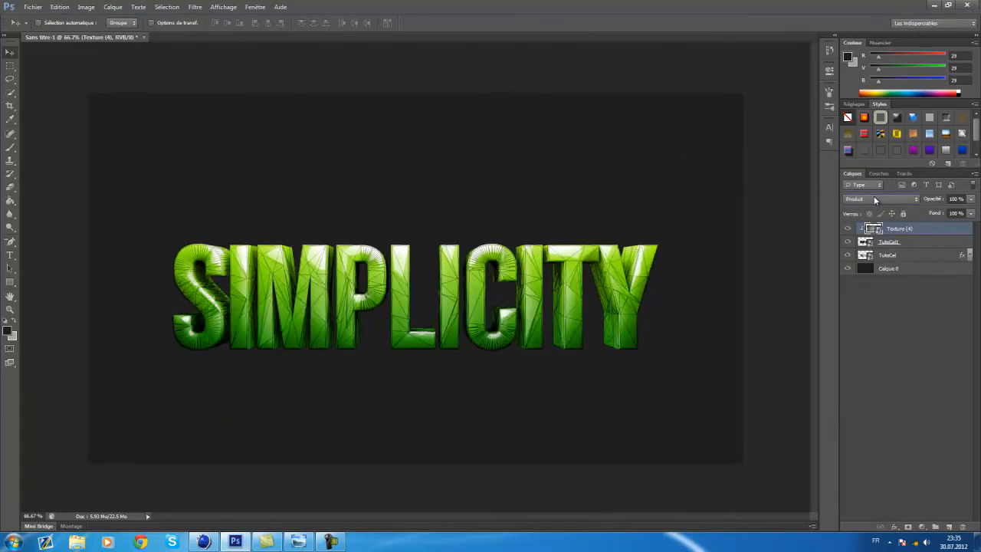
pyautogui.scroll(-3, 875, 199)
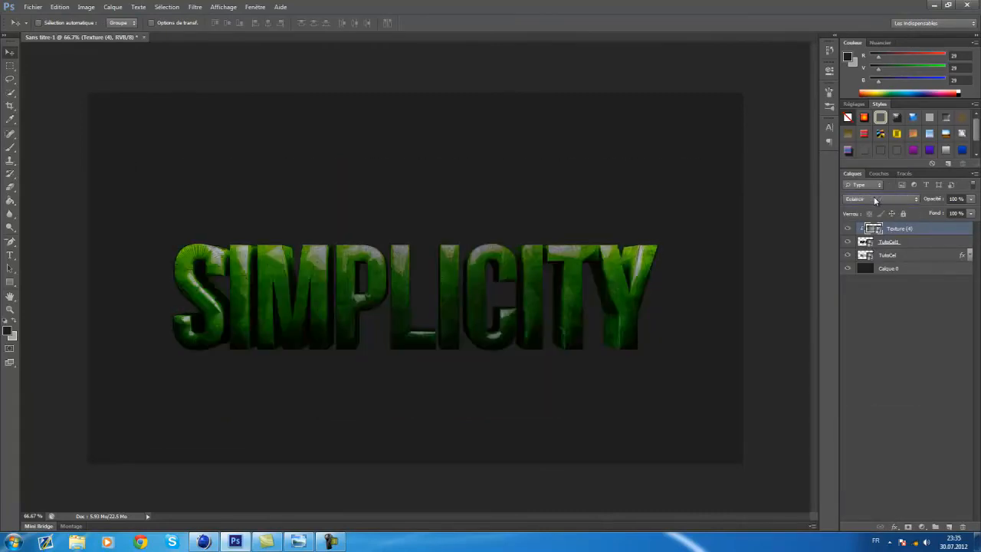
pyautogui.scroll(-1, 875, 197)
pyautogui.scroll(1, 875, 198)
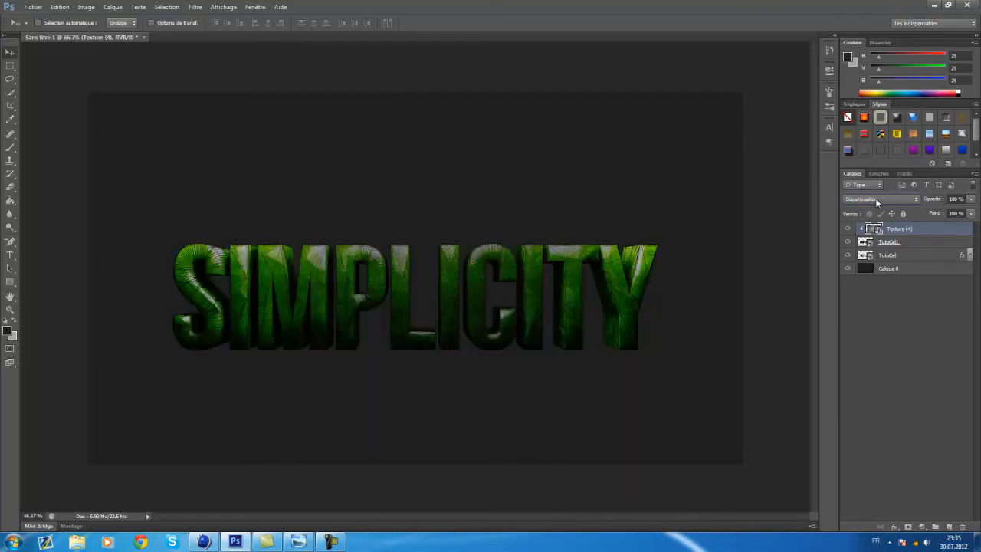
# - Set Texture (4)'s opacity to 79%, reduce its fill and deselect the layer
pyautogui.click(950, 199)
pyautogui.write('75')
pyautogui.click(956, 213)
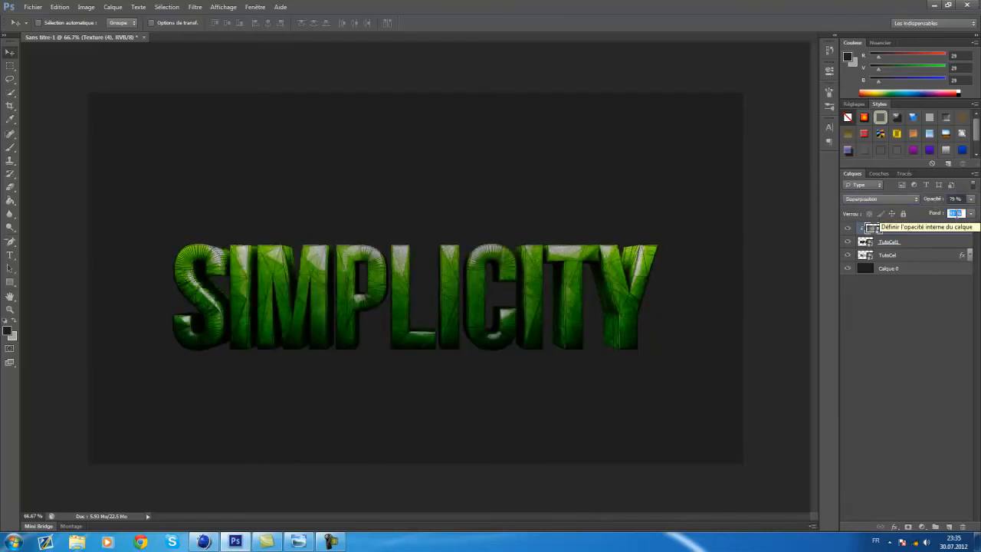
pyautogui.click(948, 409)
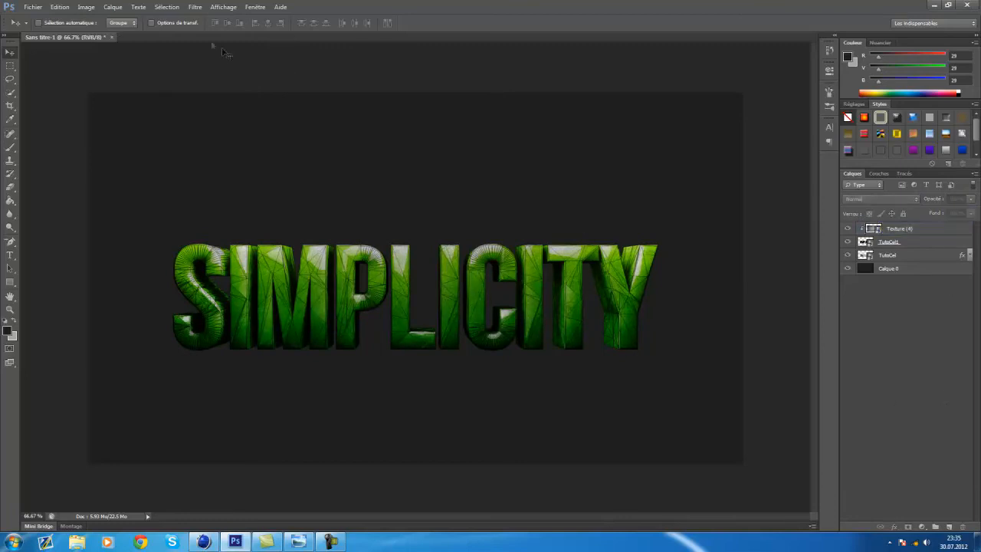
# - Import Texture (18) from the Textures folder into the document
pyautogui.click(32, 7)
pyautogui.click(46, 172)
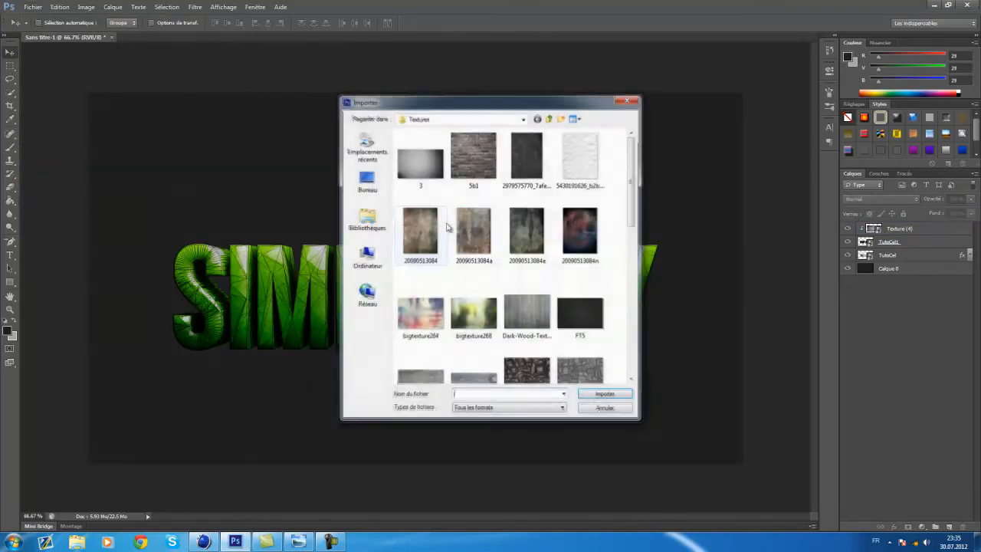
pyautogui.click(594, 301)
pyautogui.scroll(-3, 594, 302)
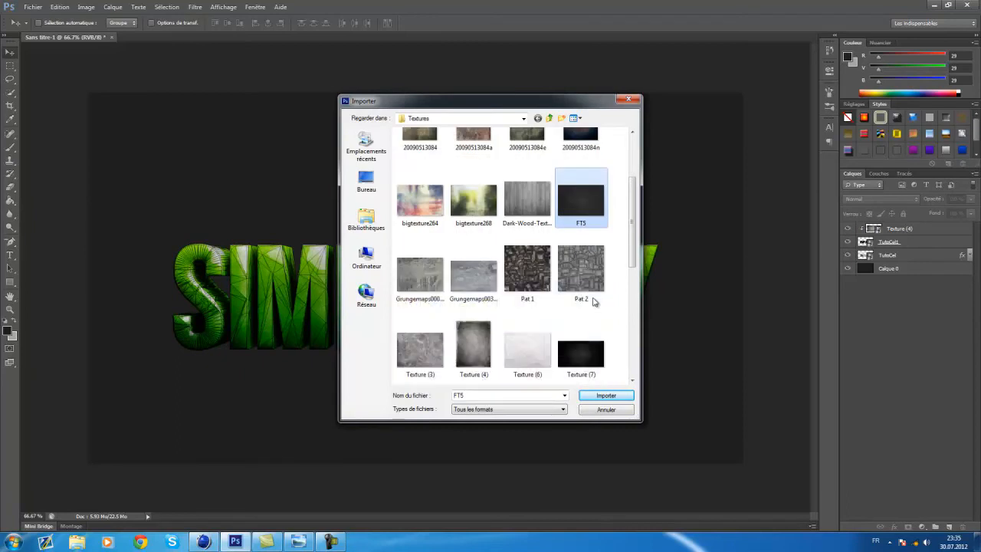
pyautogui.click(490, 301)
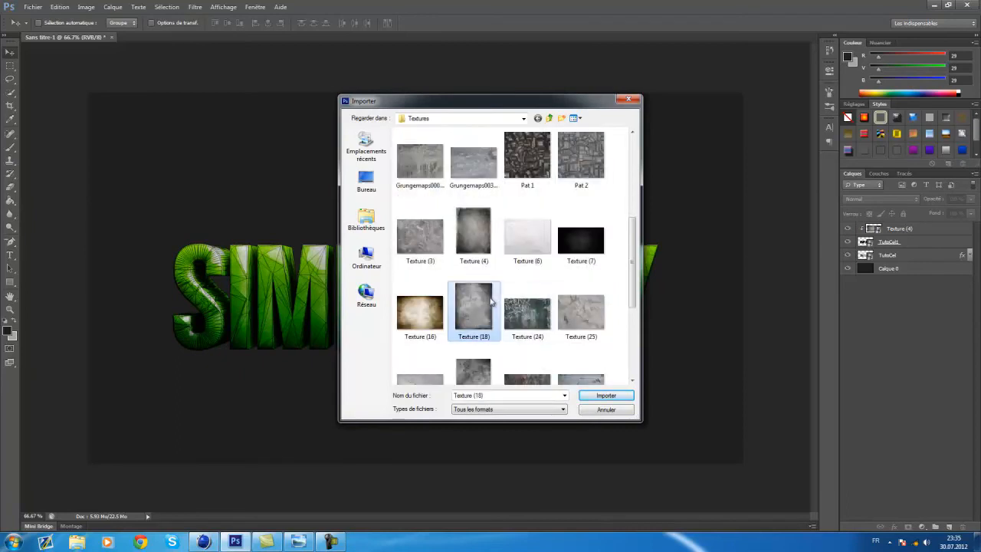
pyautogui.click(605, 395)
# - Stretch Texture (18) until it covers the whole SIMPLICITY text and commit the placement
pyautogui.moveTo(427, 293); pyautogui.dragTo(726, 367)
pyautogui.moveTo(290, 185); pyautogui.dragTo(126, 151)
pyautogui.moveTo(426, 368); pyautogui.dragTo(427, 461)
pyautogui.rightClick(424, 350)
pyautogui.click(478, 357)
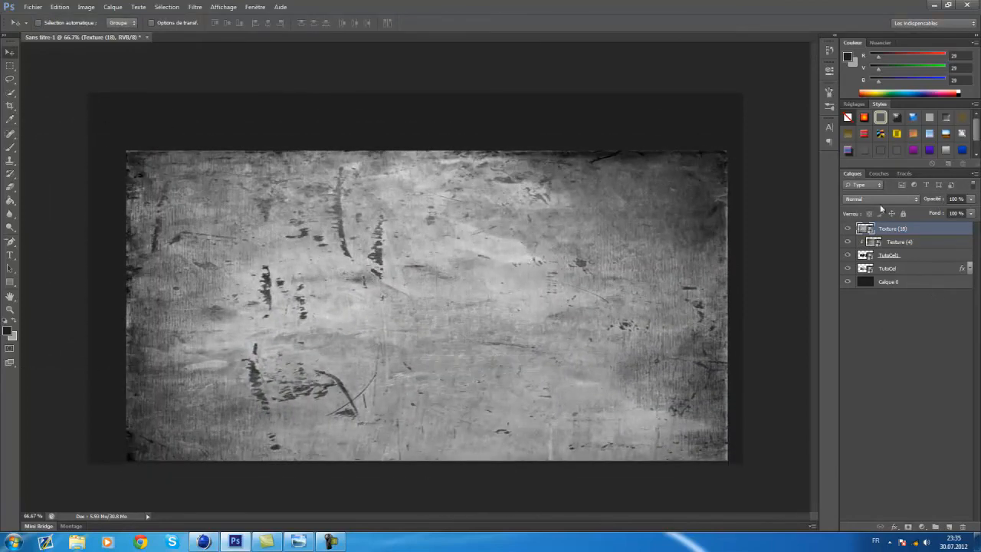
# - Move Texture (18) directly above the TutoCel layer and clip it to that layer
pyautogui.moveTo(887, 242); pyautogui.dragTo(895, 261)
pyautogui.rightClick(895, 262)
pyautogui.click(834, 328)
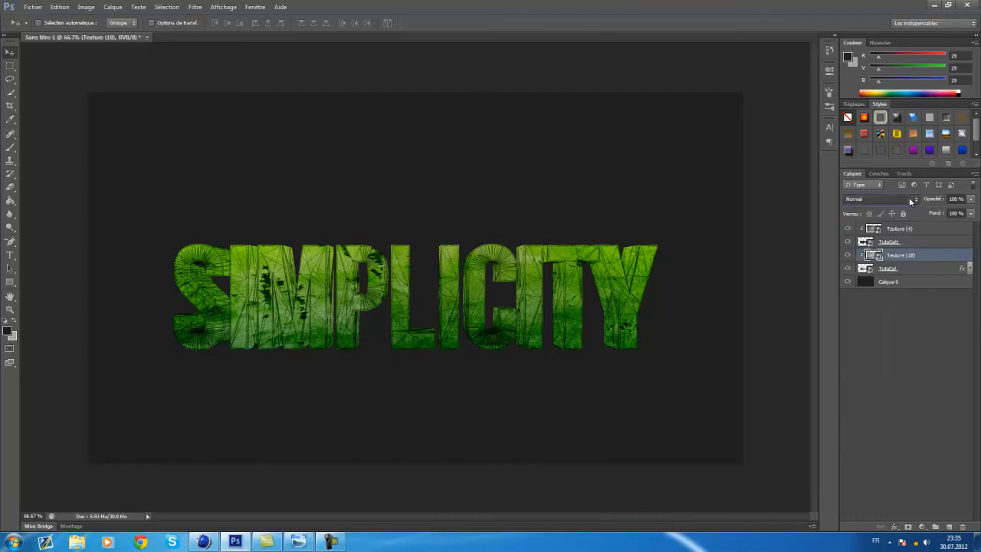
# - Compare several blend modes for Texture (18) and apply Incrustation (Overlay)
pyautogui.scroll(-5, 913, 200)
pyautogui.scroll(-6, 911, 201)
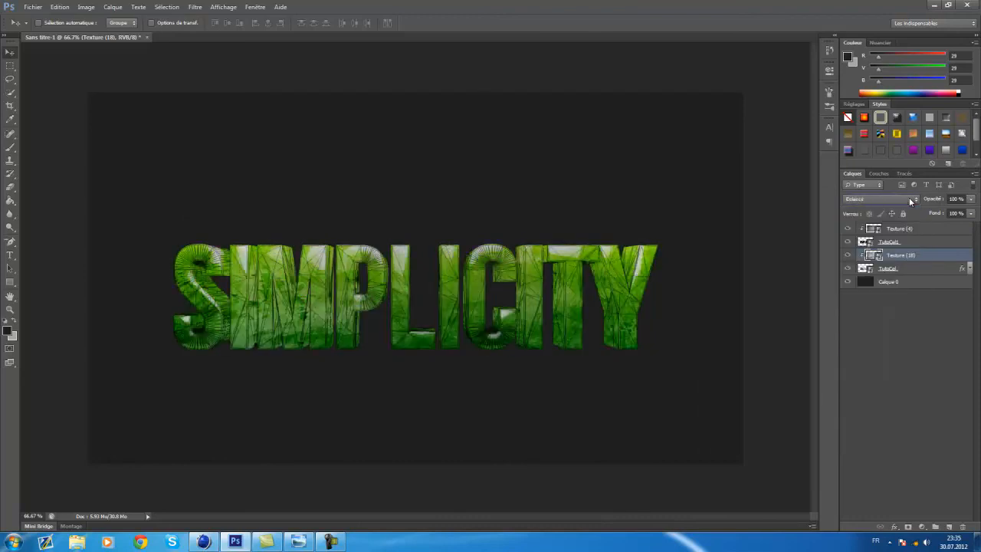
pyautogui.scroll(-2, 912, 201)
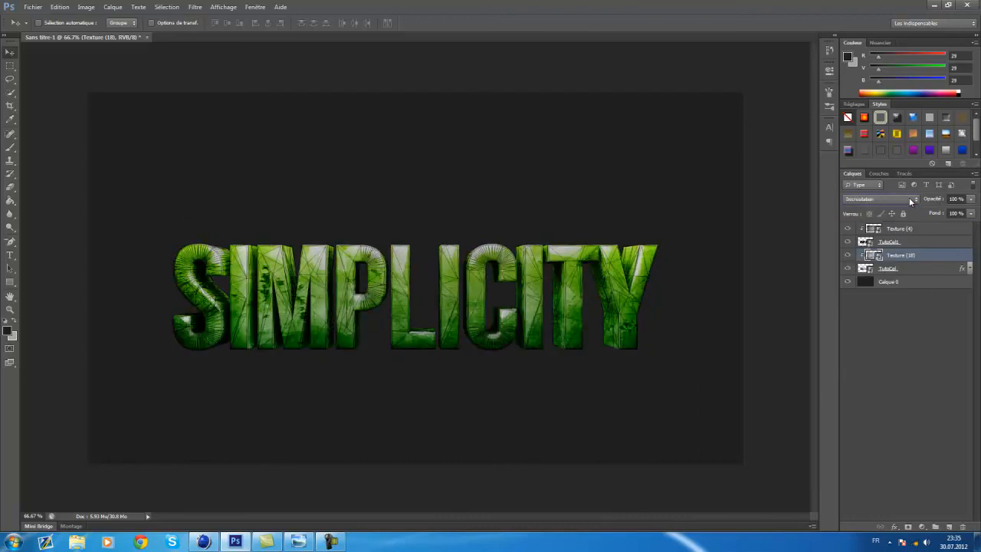
# - Set Texture (18)'s blend mode to Lumière crue (Hard Light) and lower the opacity of the TutoCel1 layer
pyautogui.scroll(-2, 912, 201)
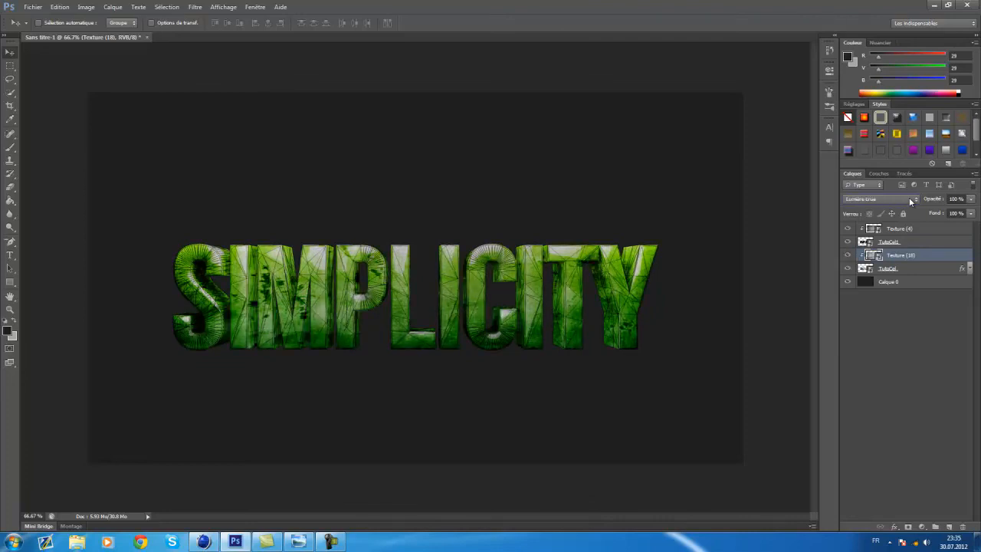
pyautogui.click(914, 242)
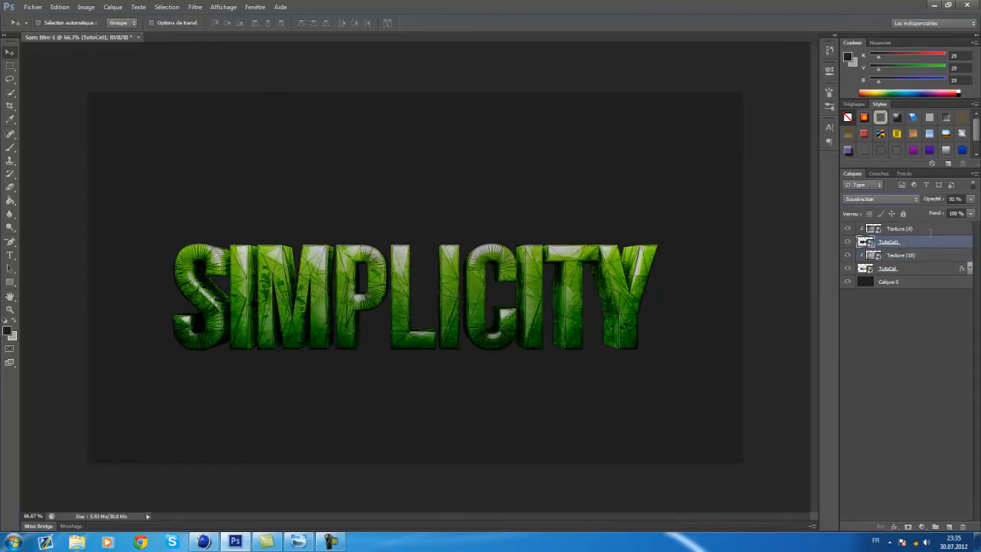
pyautogui.scroll(-2, 953, 198)
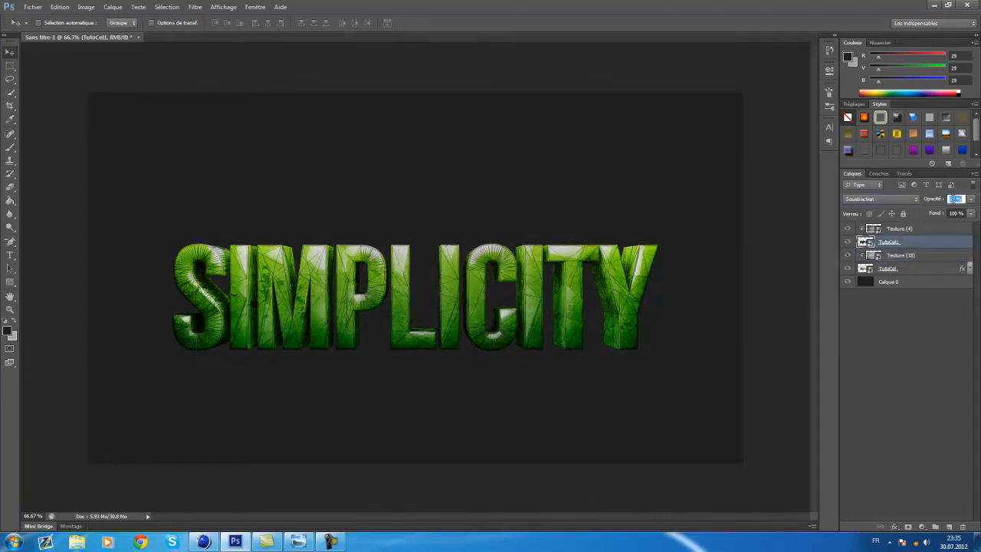
pyautogui.click(940, 372)
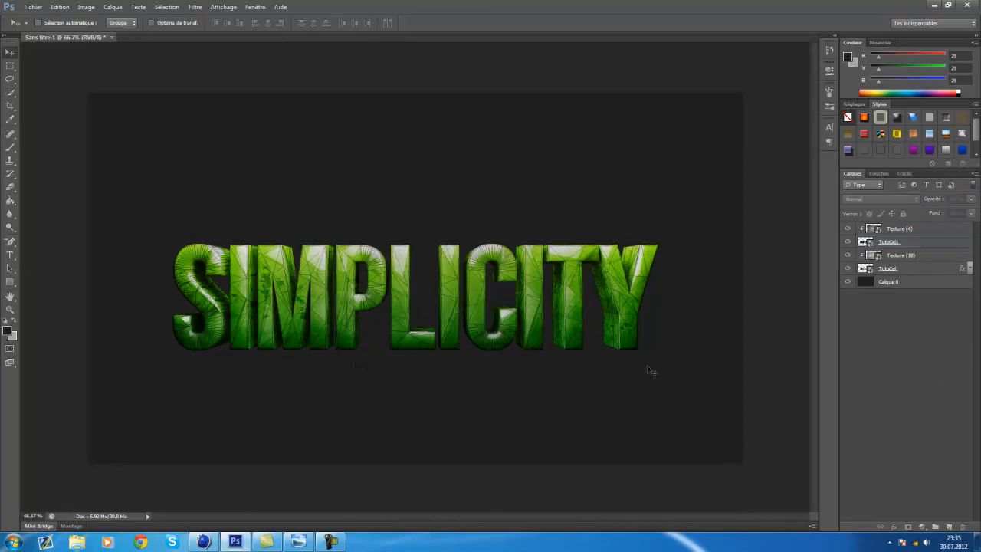
# - Examine the fiery SIMPLICITY reference image in Windows Photo Viewer and return to the Photoshop document
pyautogui.click(303, 543)
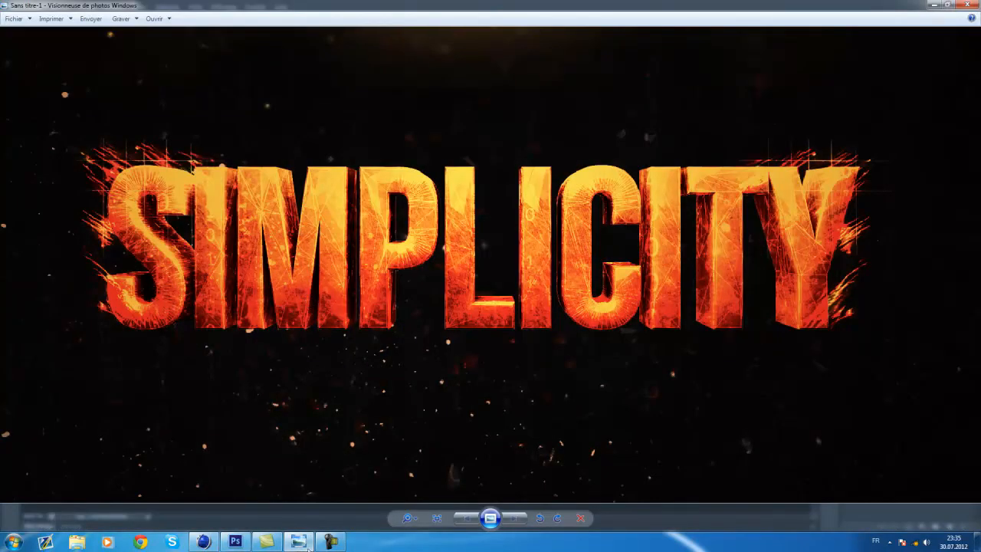
pyautogui.click(236, 542)
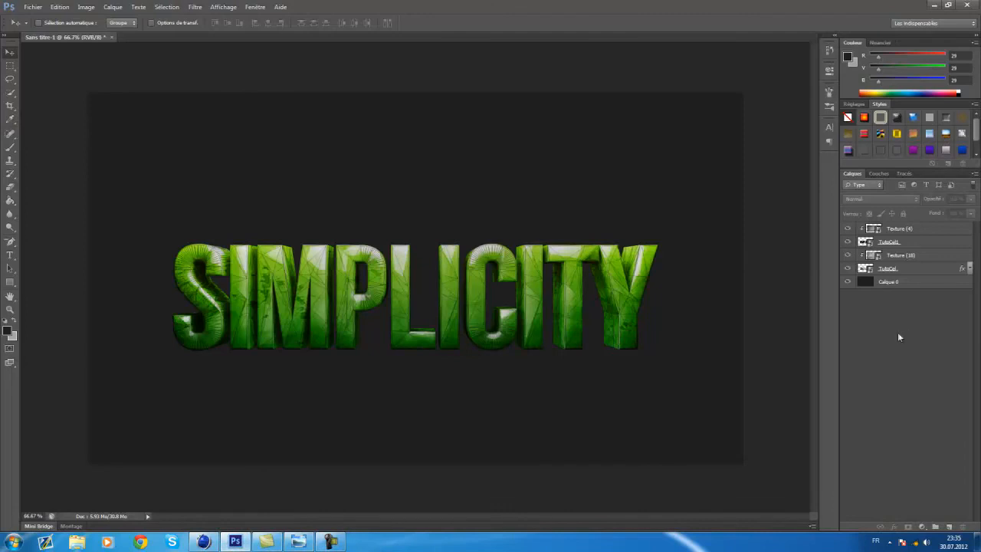